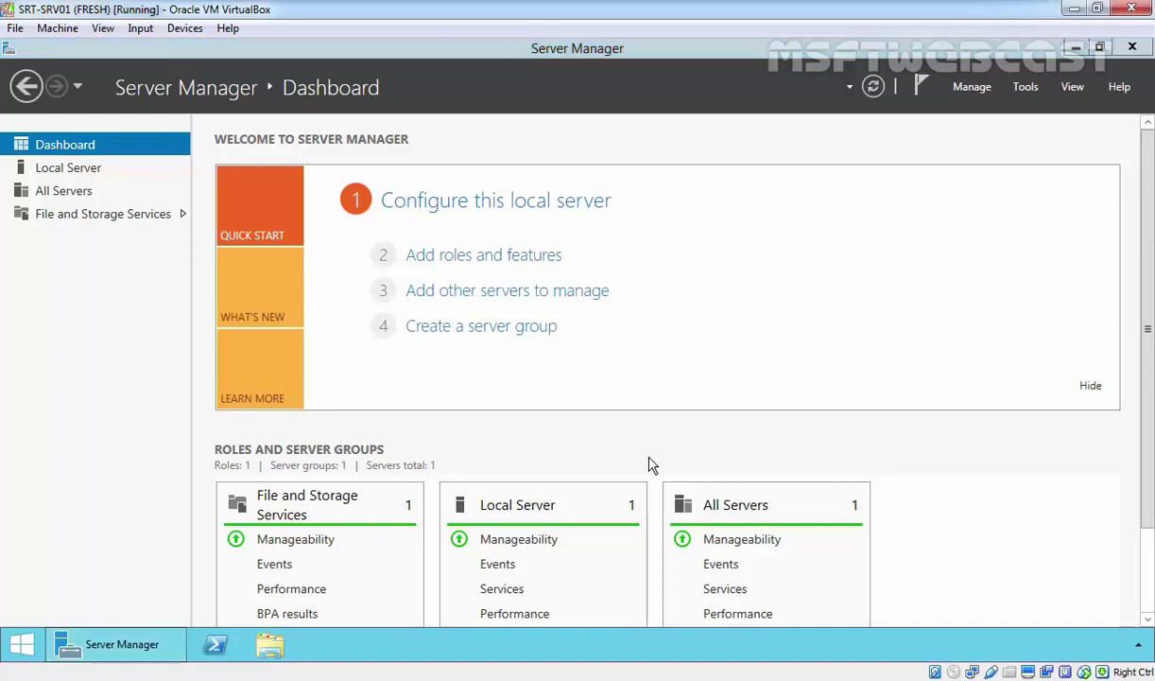
- Open Disk Management by running diskmgmt.msc and maximize its window
key("super+r")
type("d")
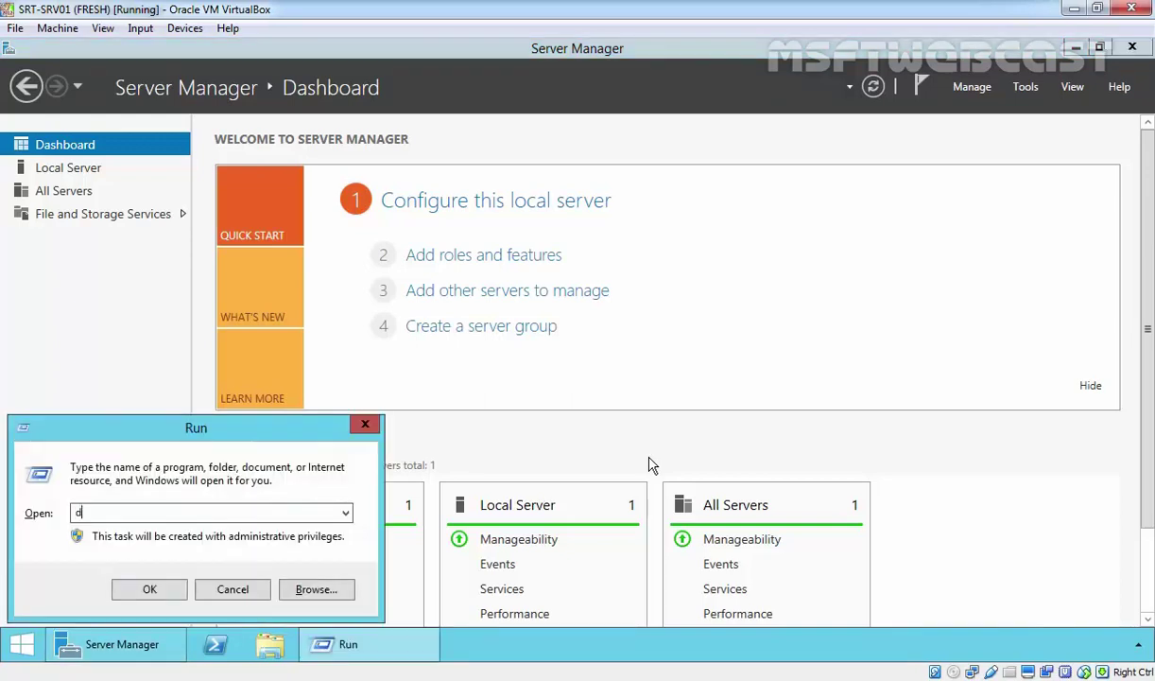
type("iskmgmt.msc")
key("Return")
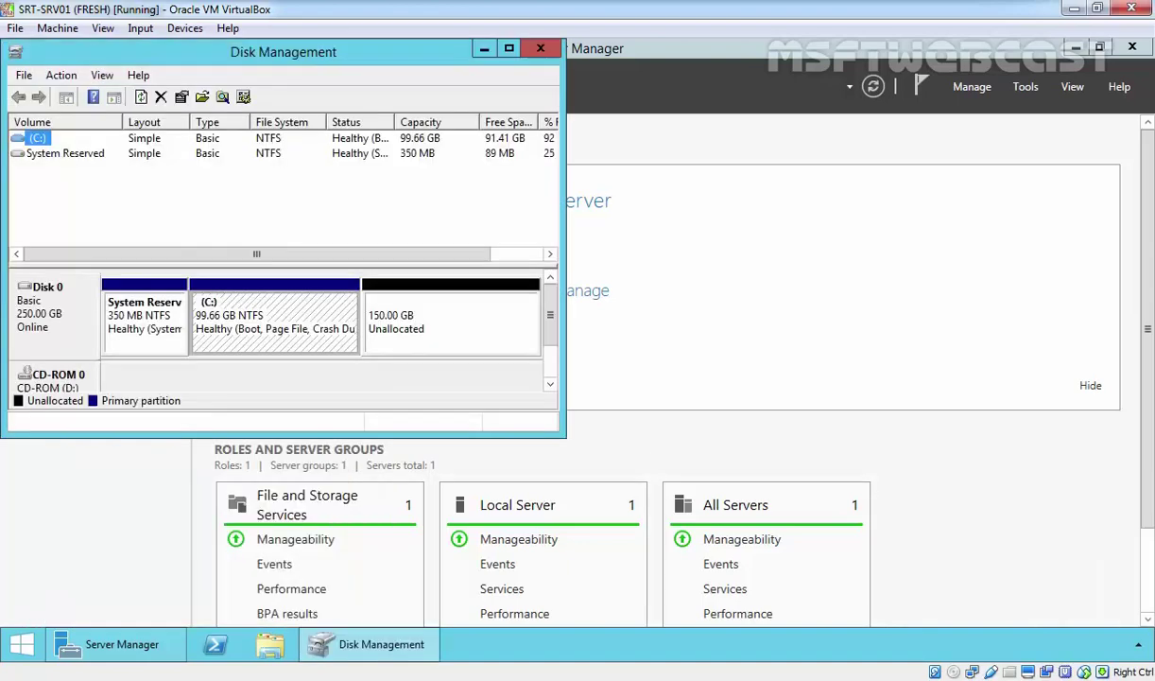
left_click(508, 48)
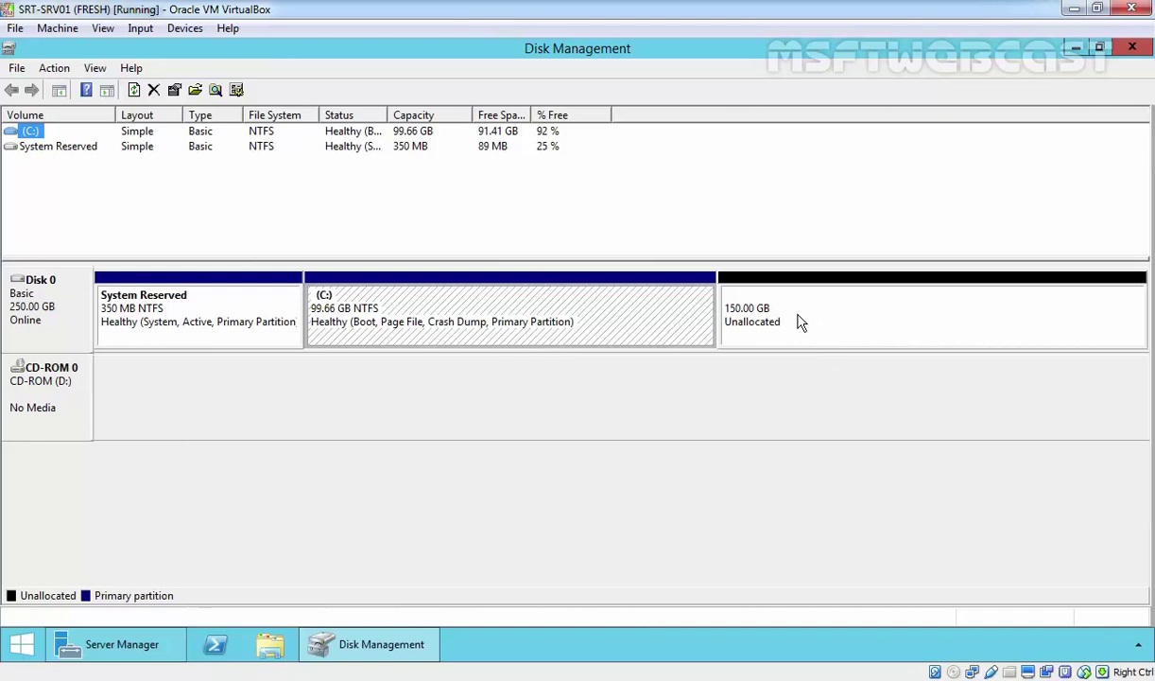
- Start a new simple volume in the 150 GB unallocated space on Disk 0, with a volume size of 50000 MB
left_click(201, 330)
left_click(813, 327)
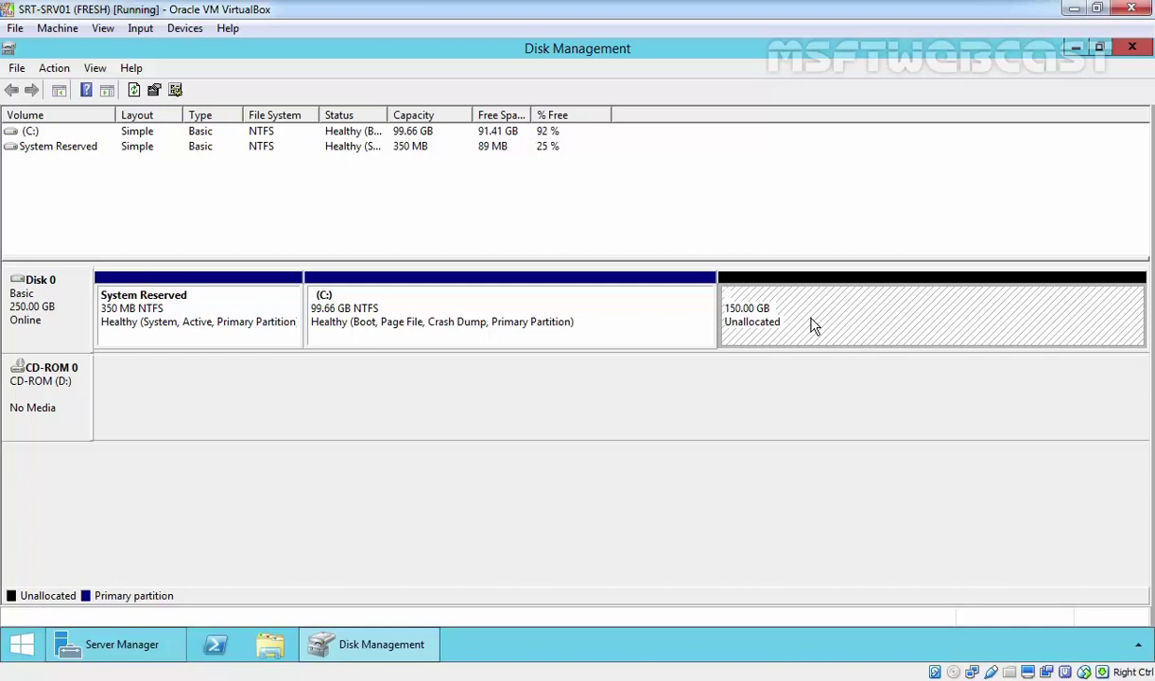
right_click(773, 303)
left_click(804, 319)
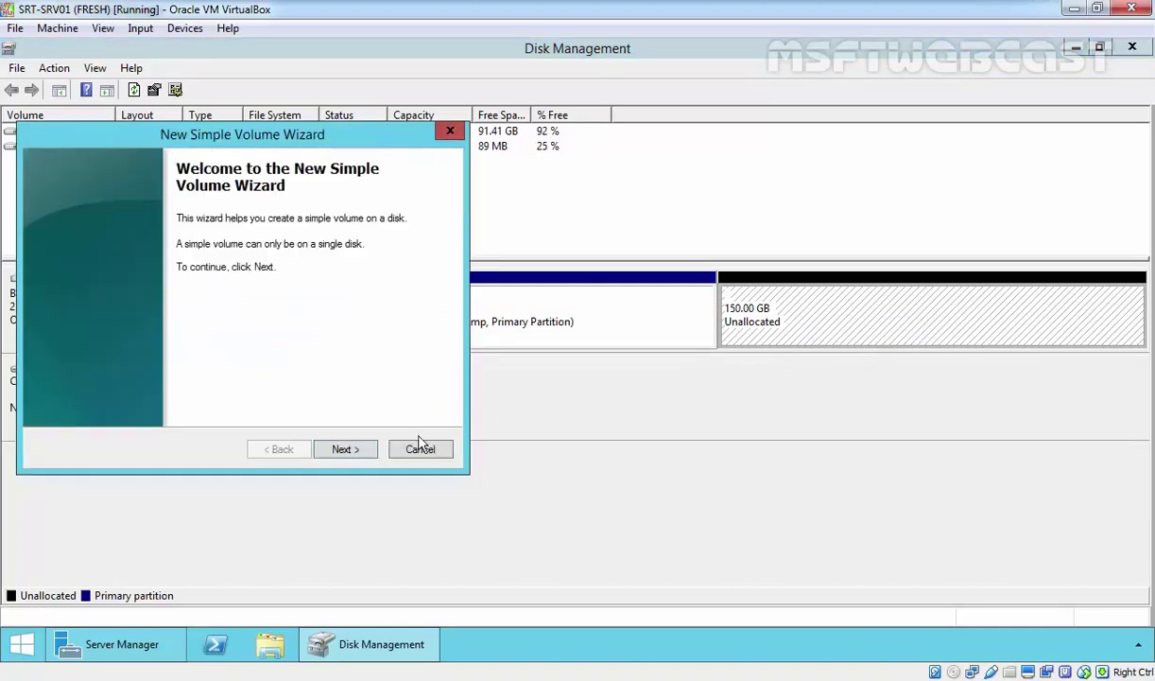
left_click_drag(193, 135, 411, 133)
left_click(562, 450)
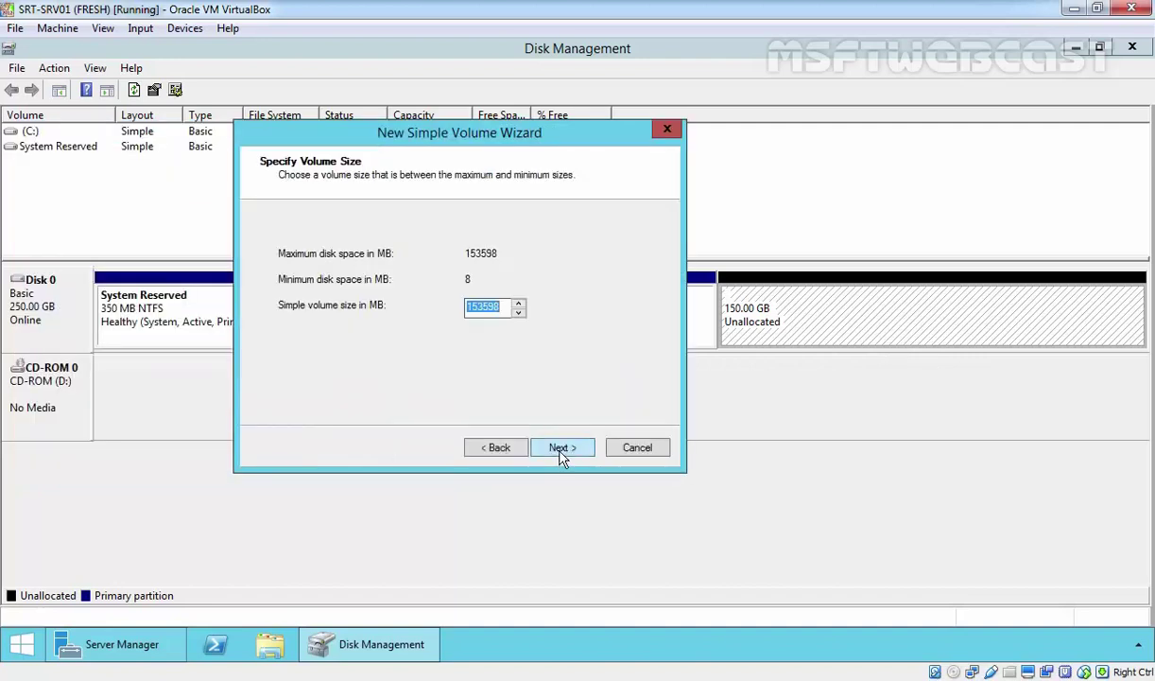
type("50000")
left_click(561, 449)
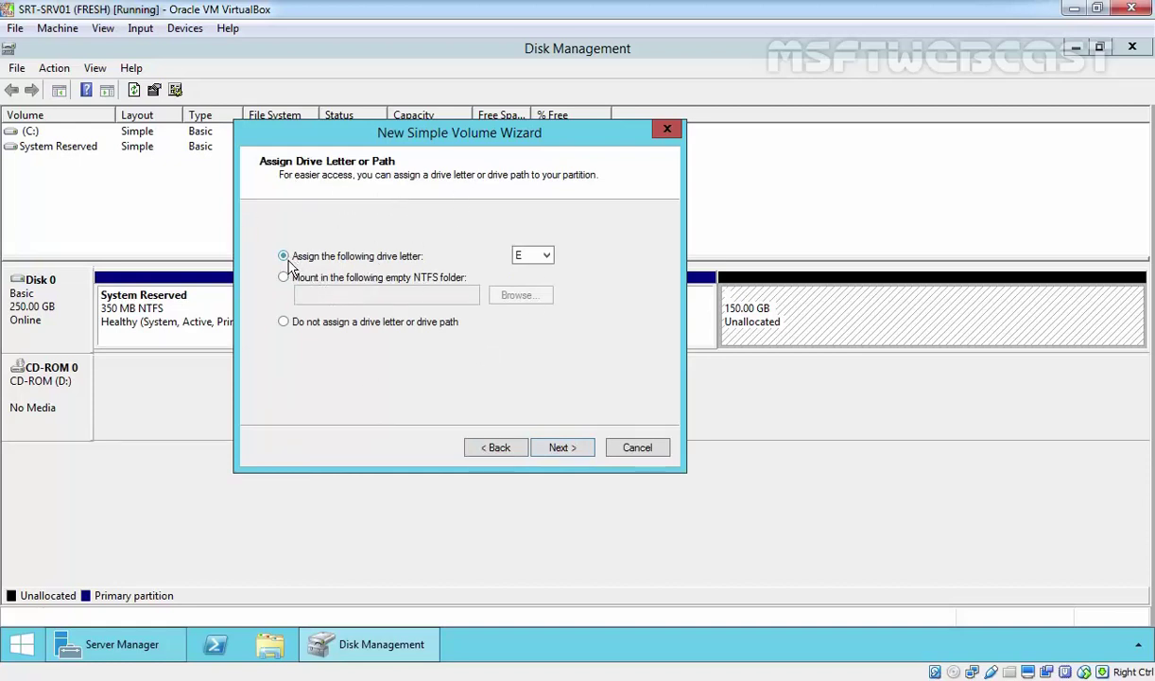
- Assign drive letter E to the new volume and continue to the format settings
left_click(545, 256)
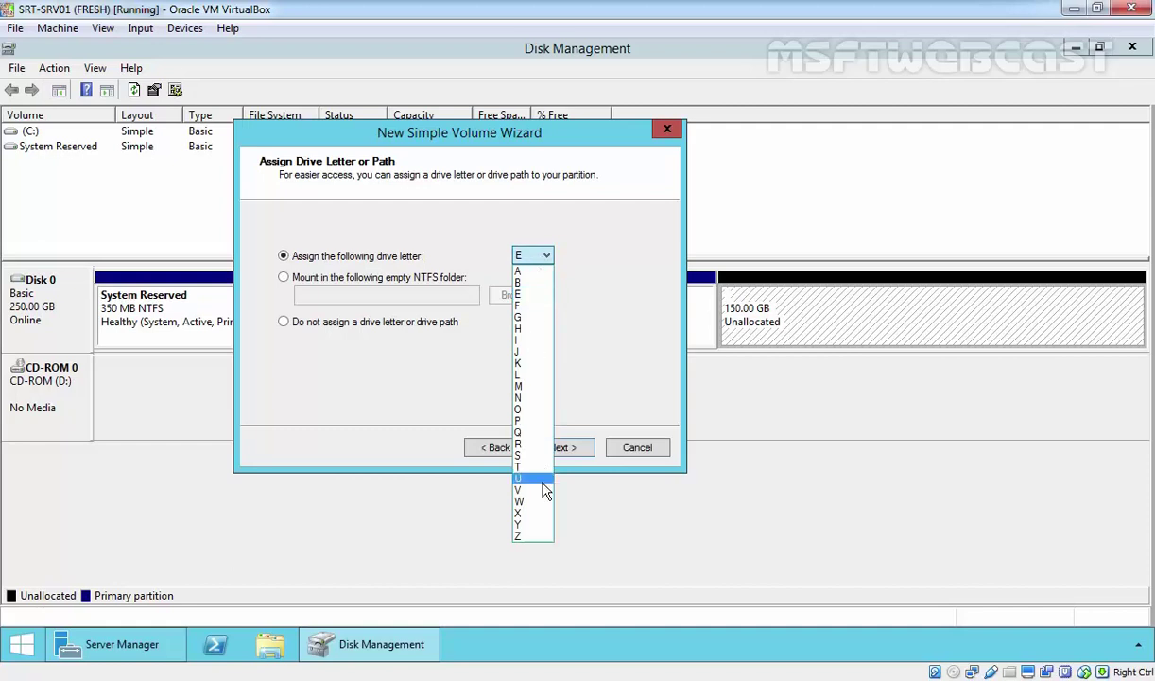
left_click(527, 297)
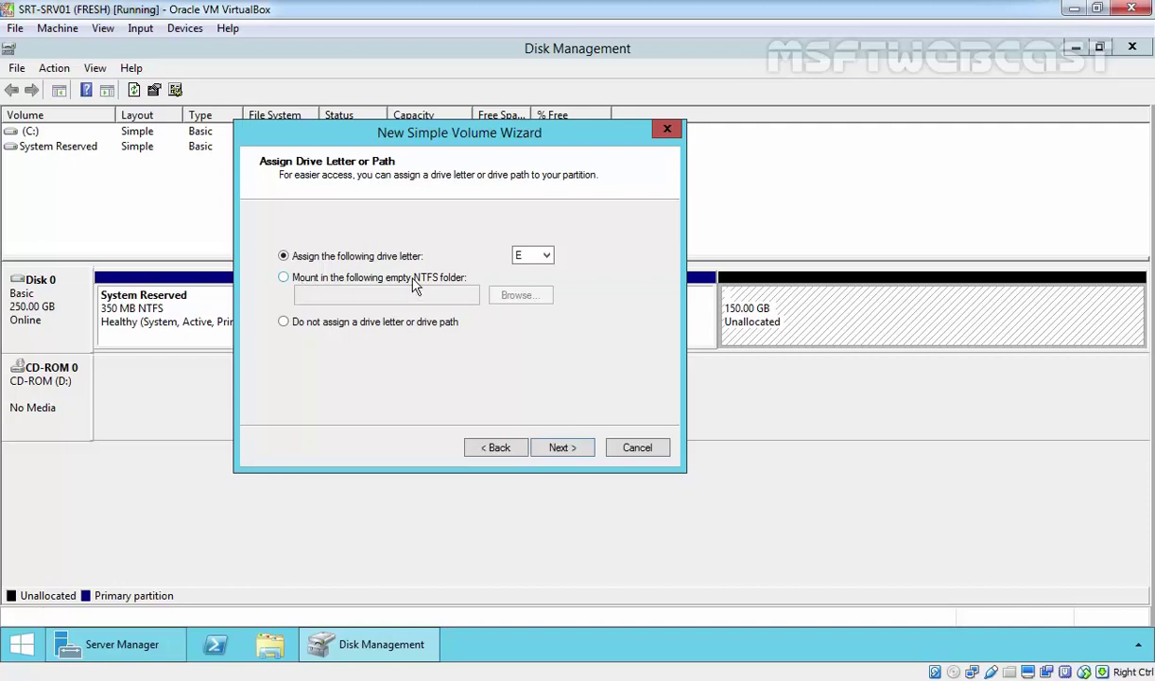
left_click(562, 447)
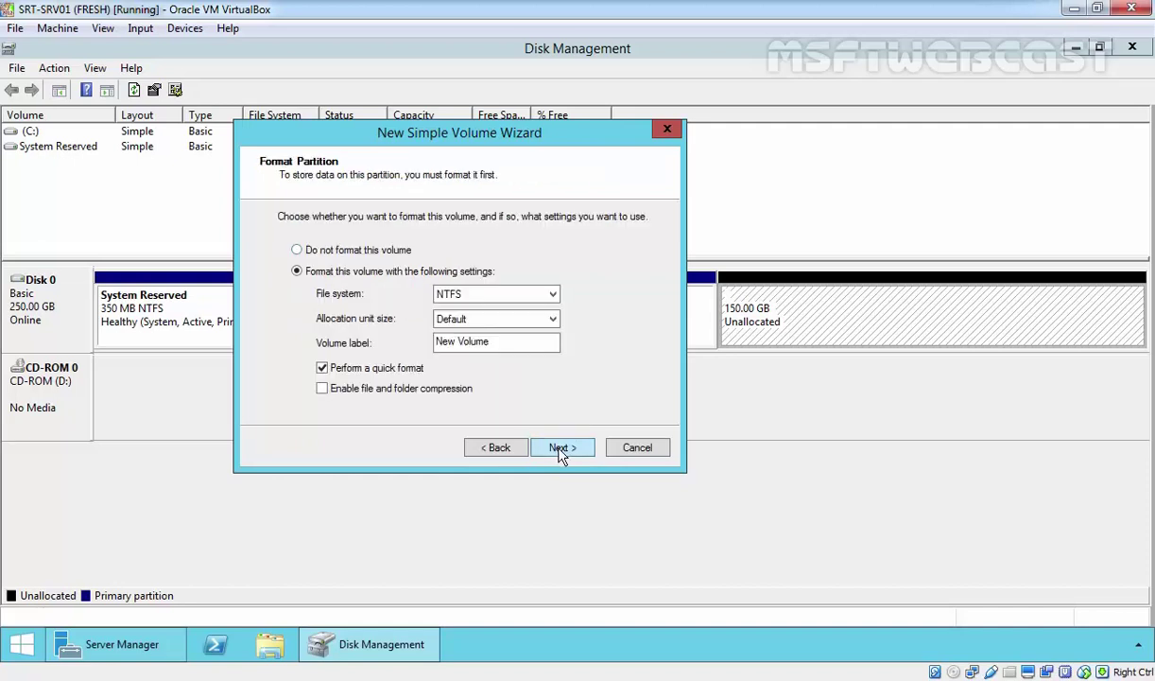
- Quick-format the new volume as NTFS with the default allocation unit size and an empty volume label, and finish creating it
left_click(515, 296)
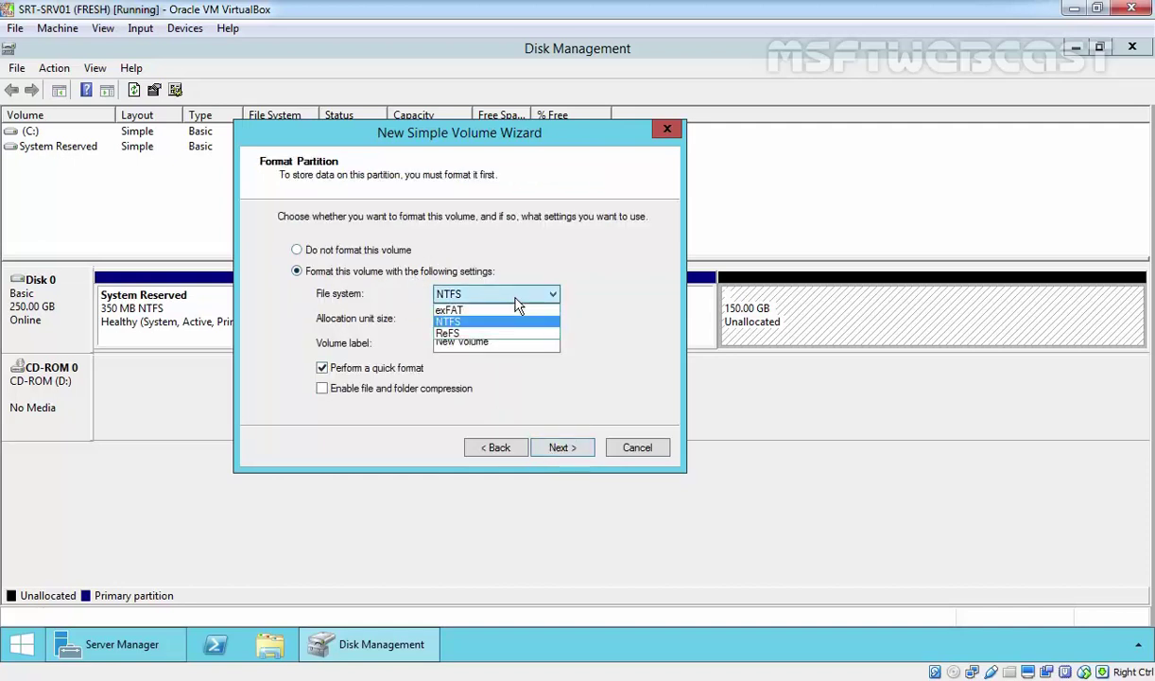
left_click(464, 324)
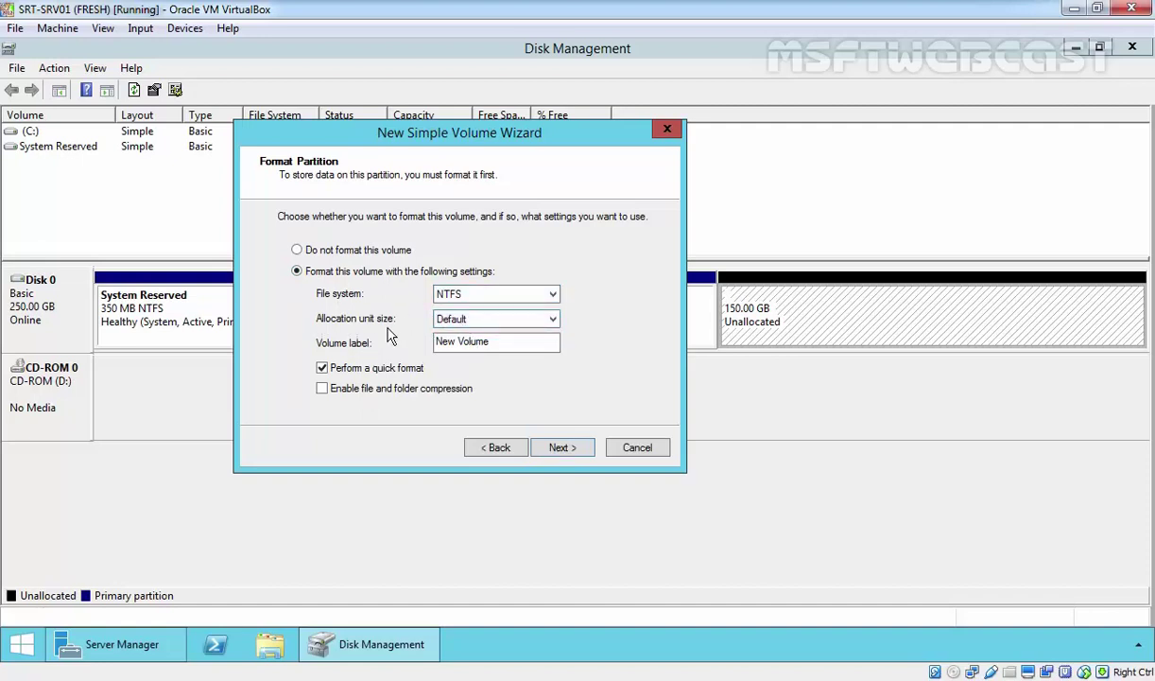
key("Tab")
key("Tab")
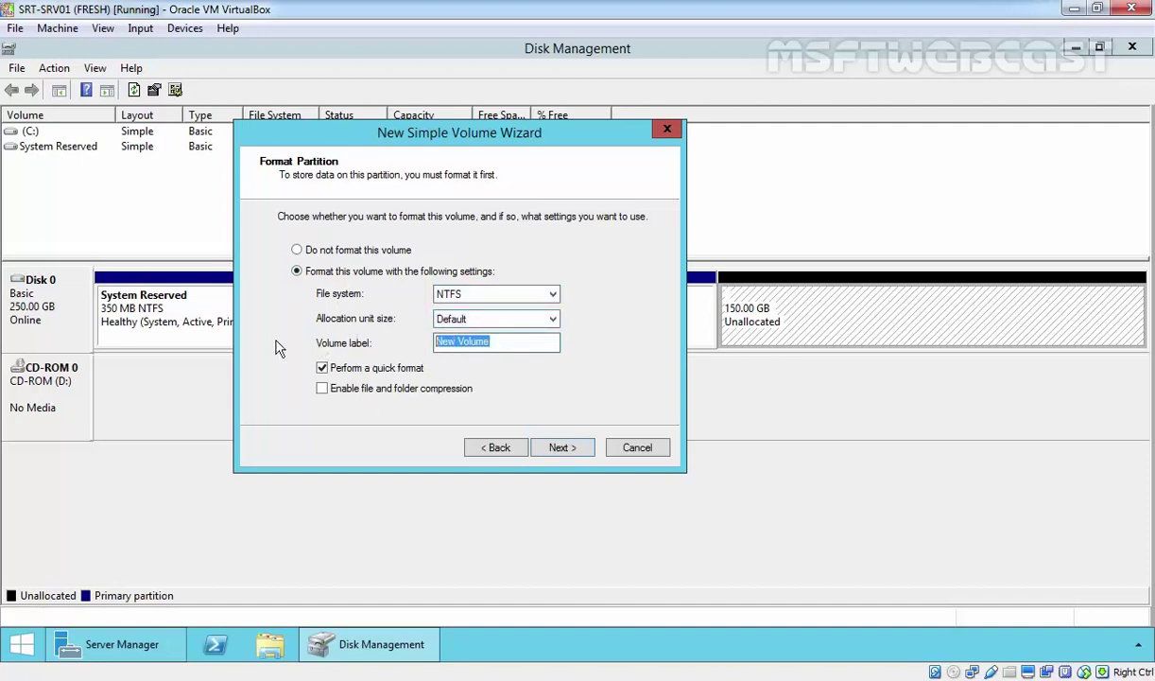
key("BackSpace")
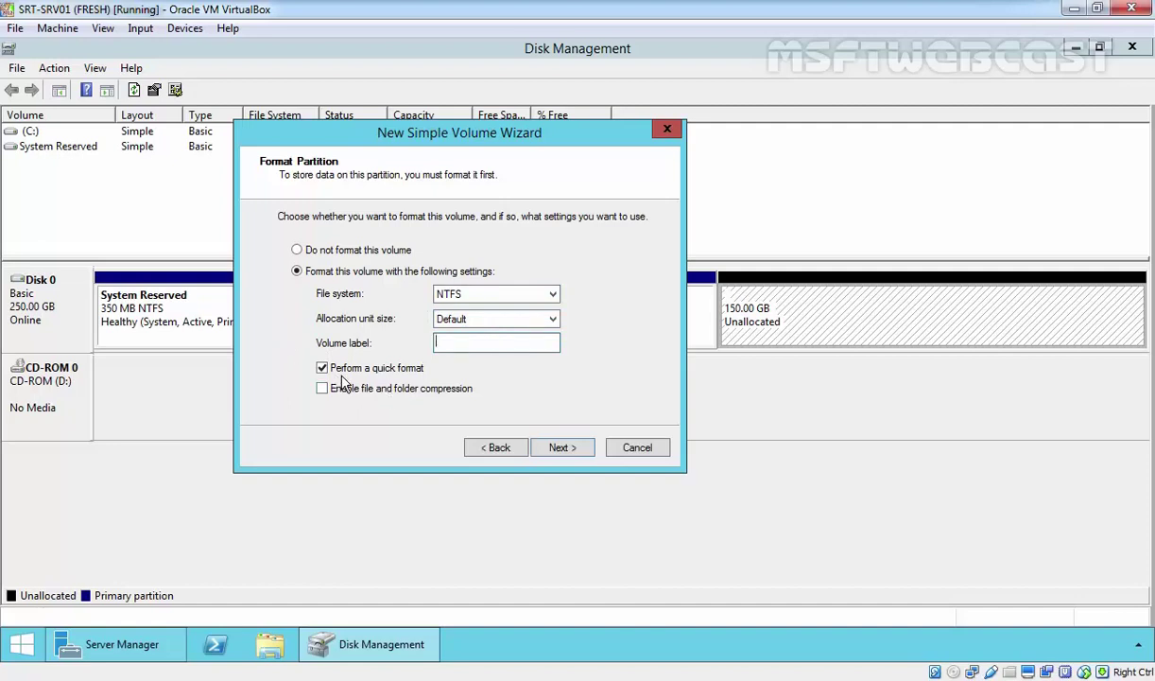
left_click(558, 448)
left_click(558, 449)
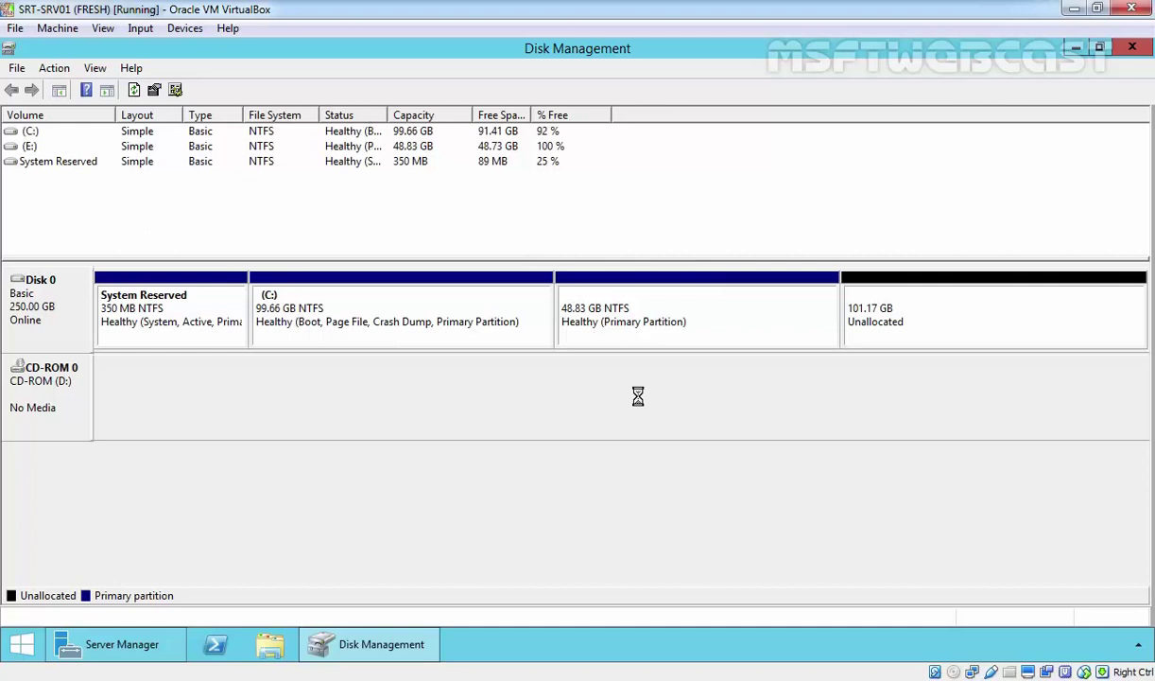
- Extend volume E: by 10000 MB using the unallocated space on Disk 0
left_click(649, 338)
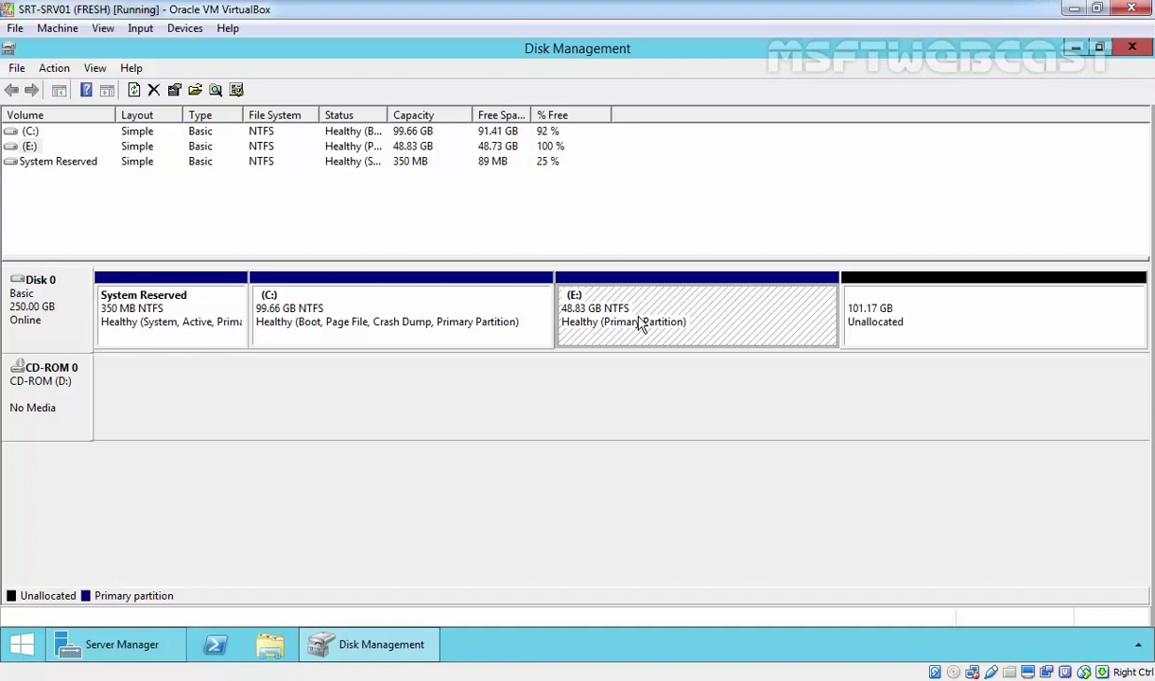
right_click(716, 311)
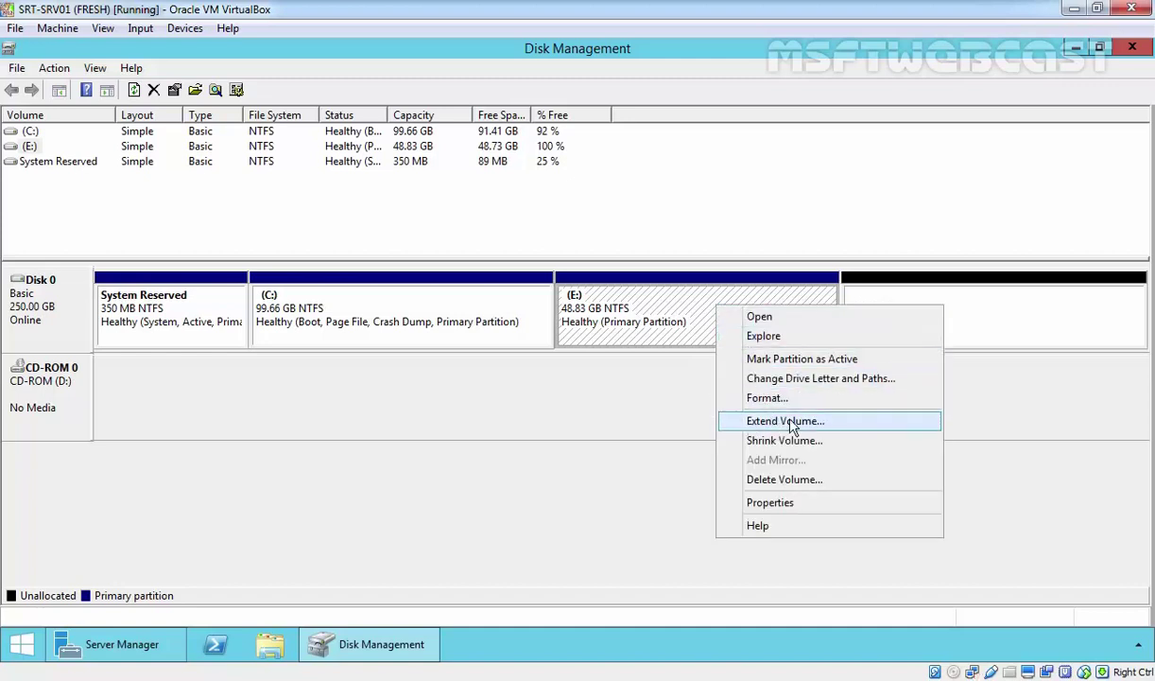
left_click(814, 428)
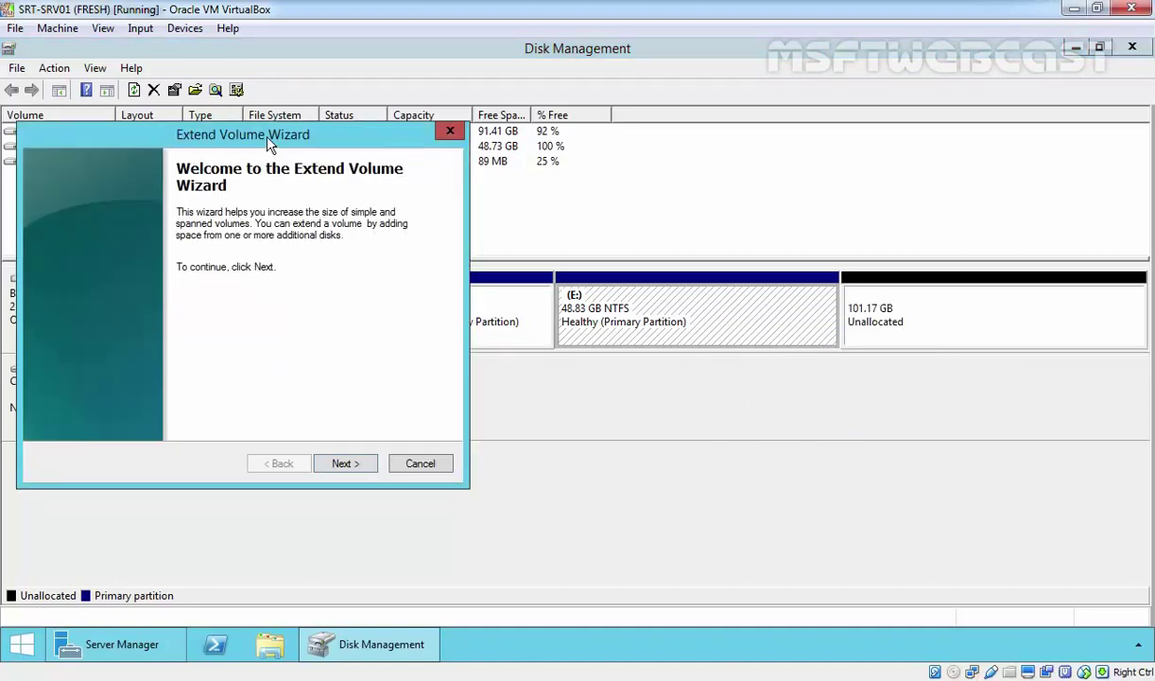
left_click_drag(269, 138, 421, 129)
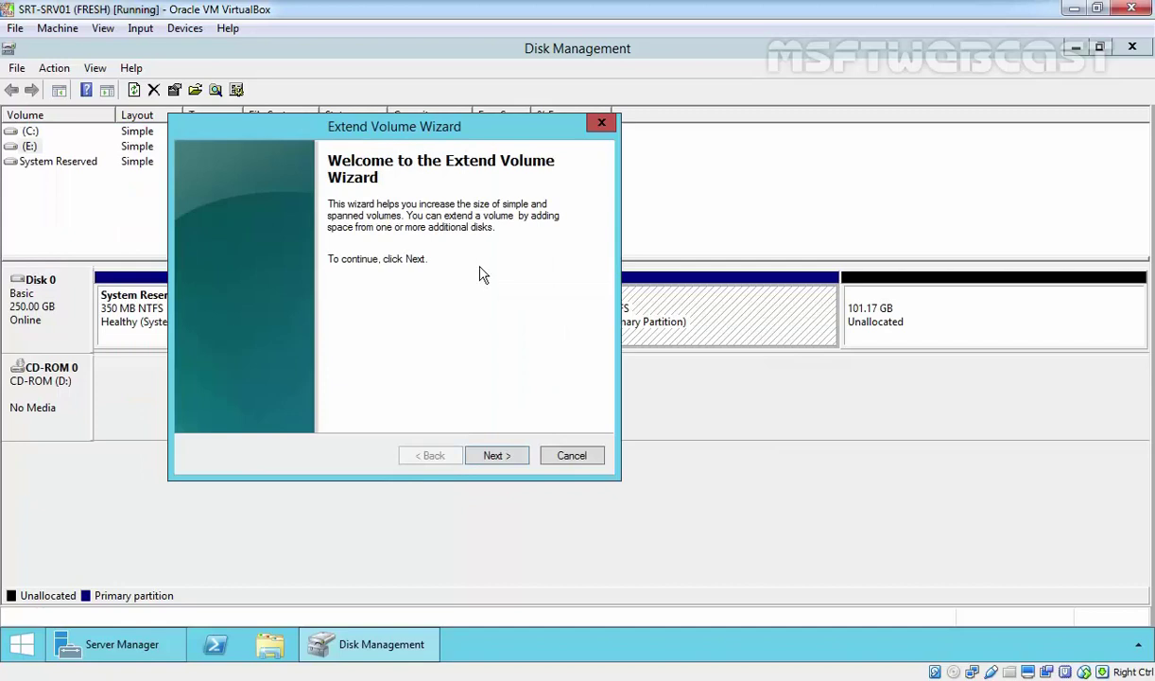
left_click(499, 459)
double_click(510, 403)
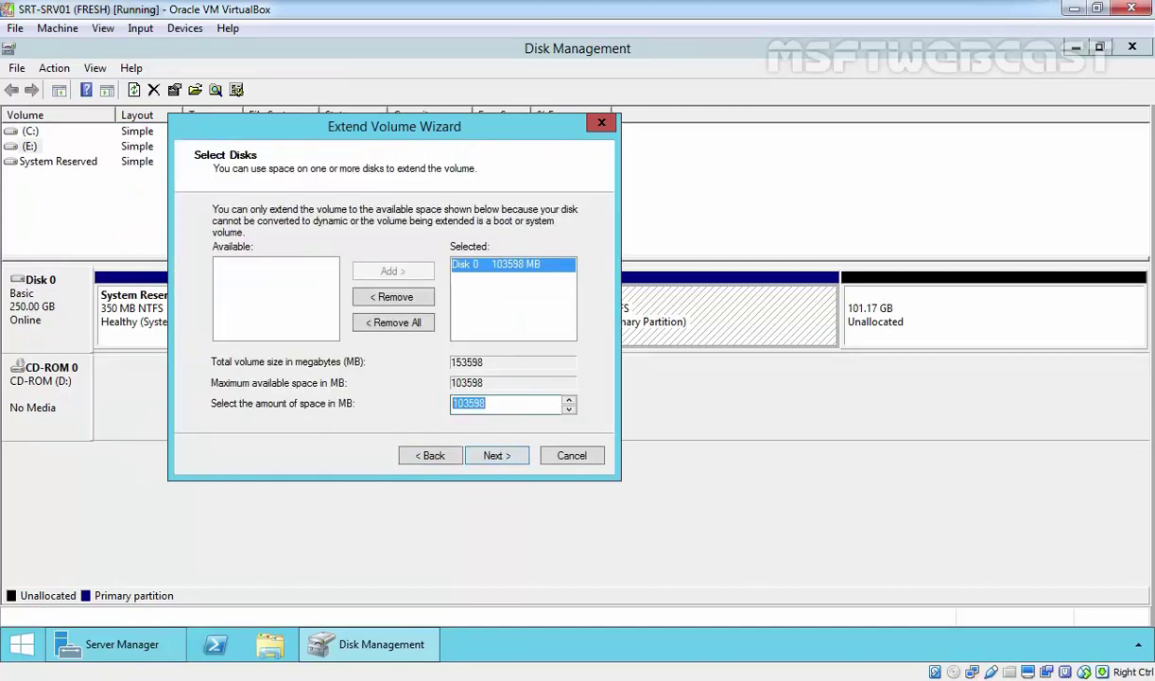
type("10000")
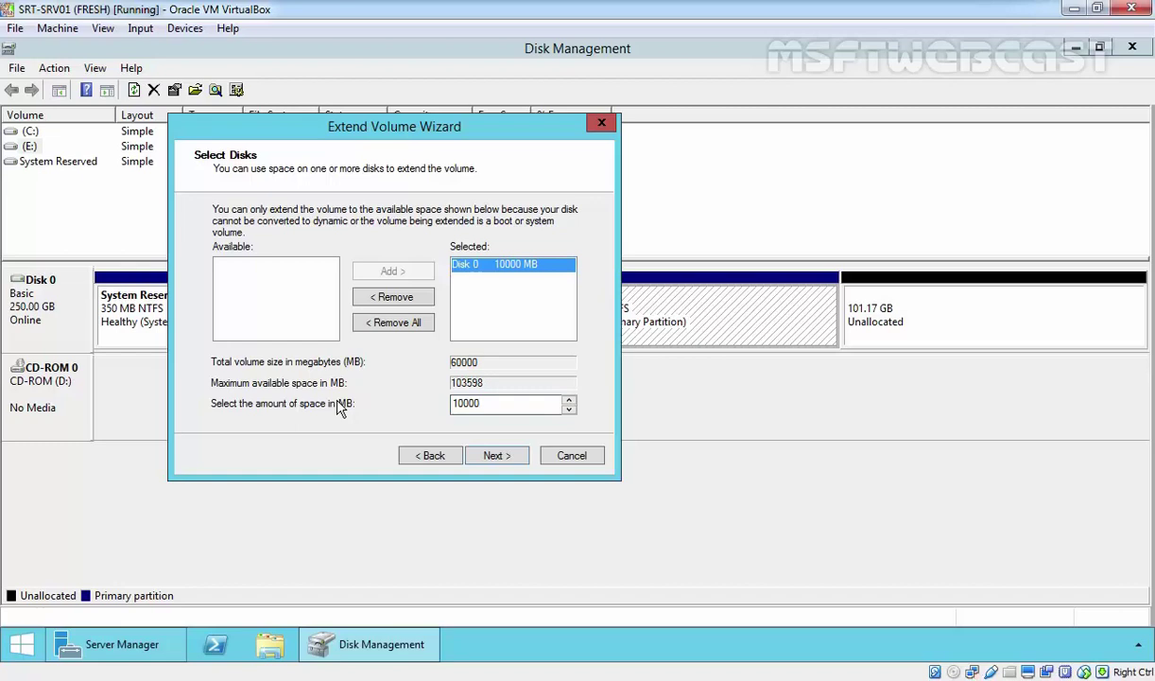
left_click(498, 457)
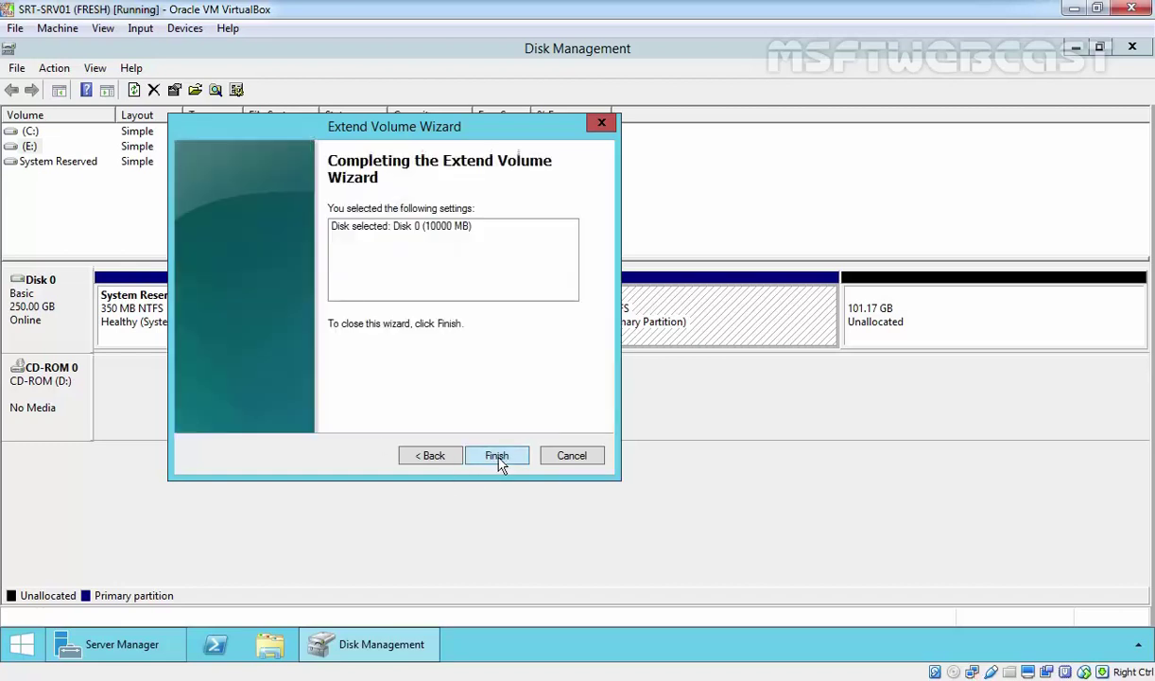
left_click(499, 458)
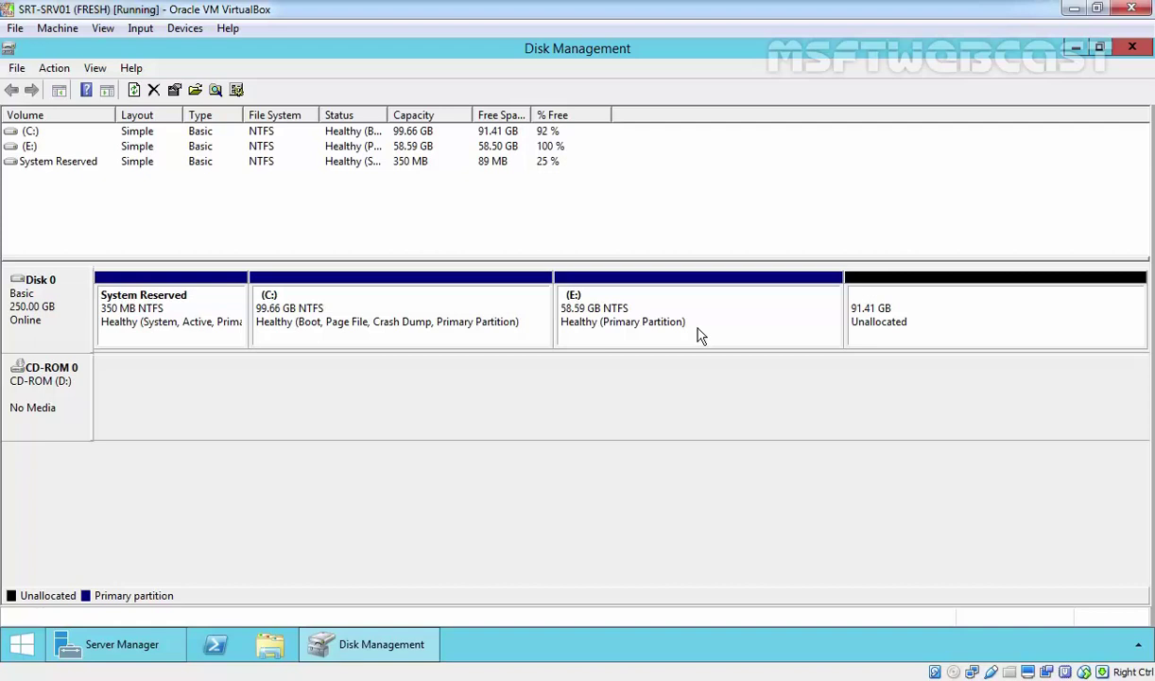
- Shrink volume E: by 10000 MB and return to the Disk Management window
right_click(679, 333)
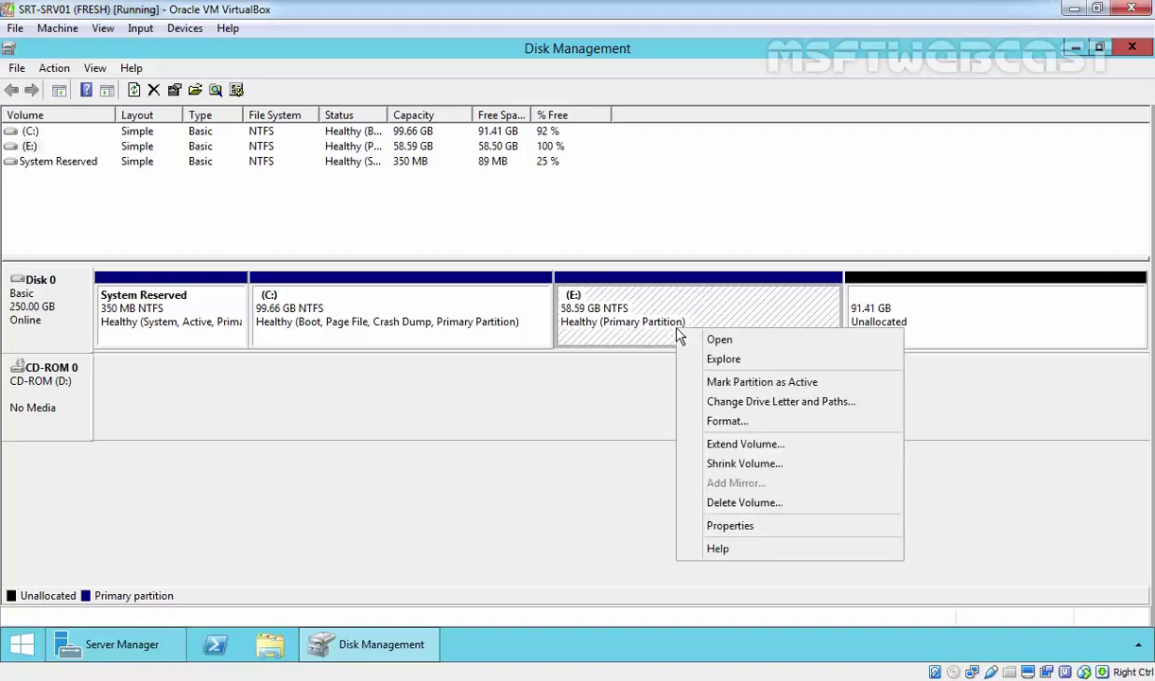
left_click(723, 465)
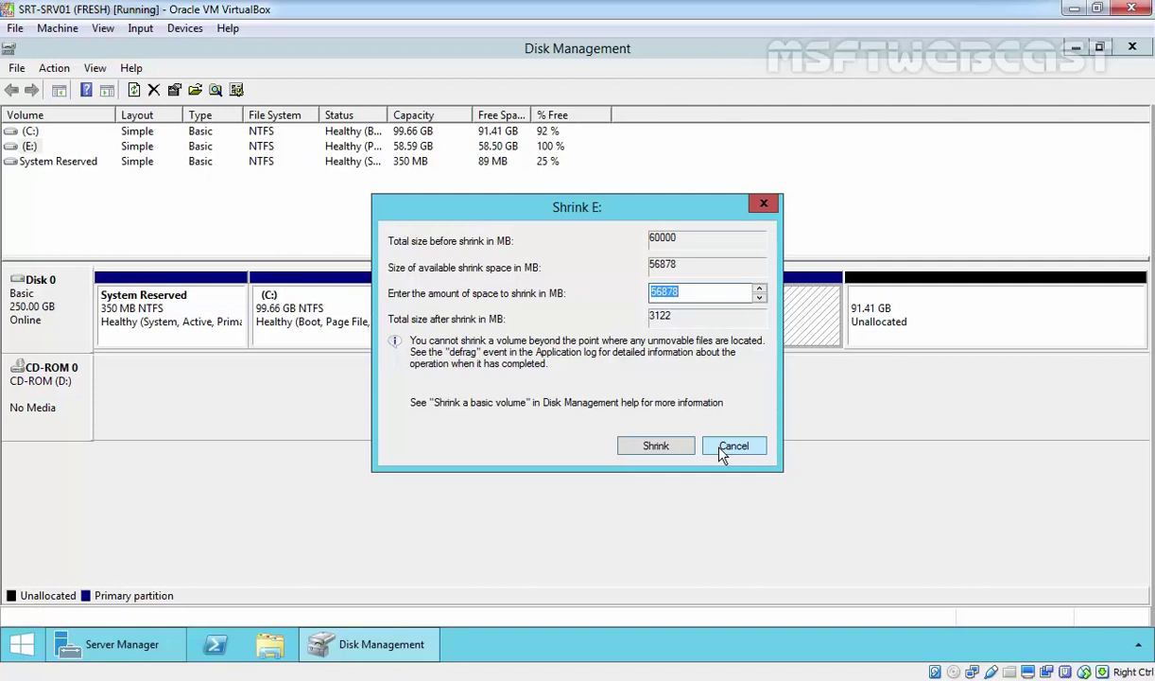
type("10000")
left_click(644, 452)
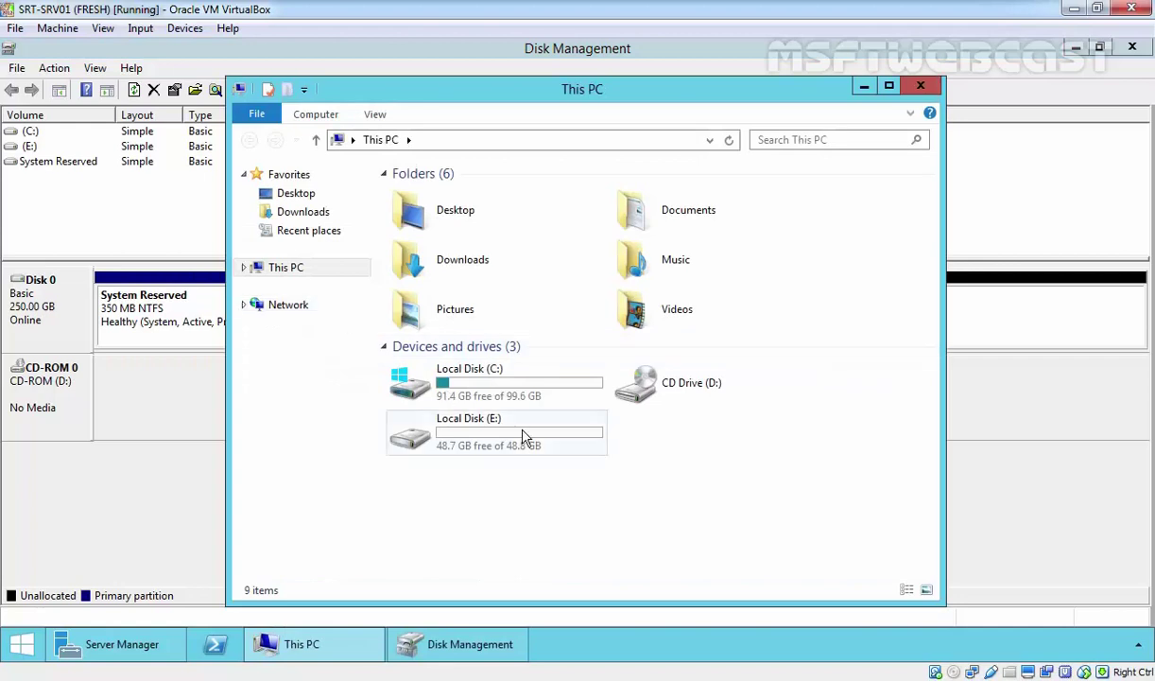
key("alt+Tab")
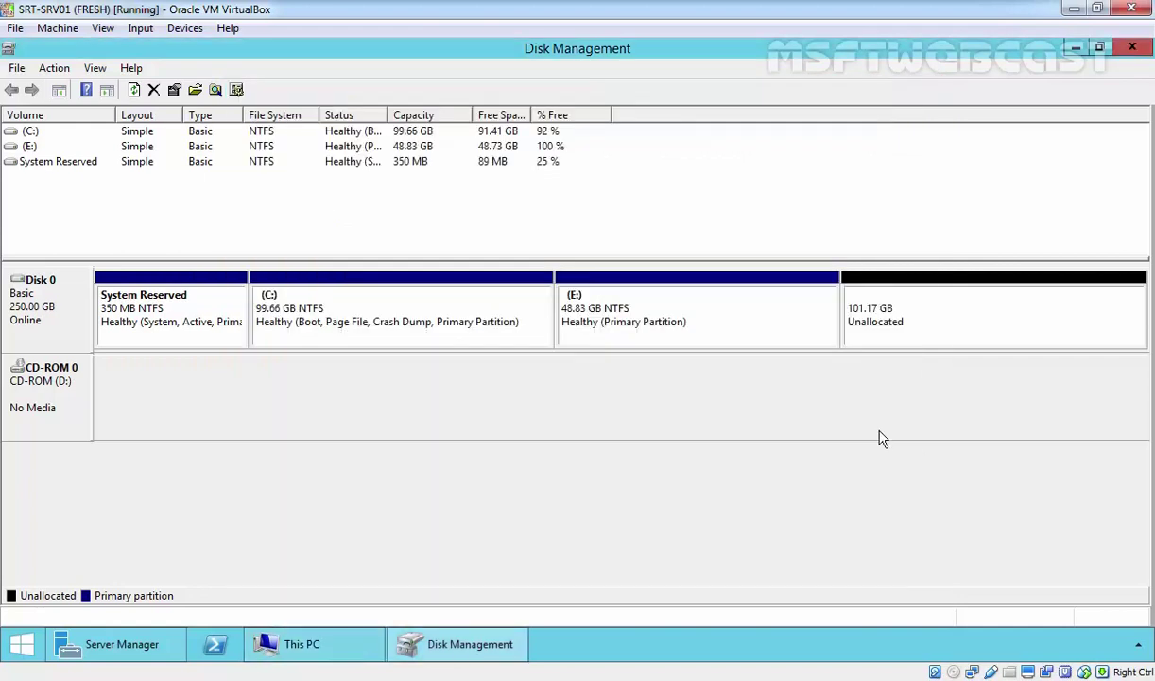
- Change the drive letter of volume E: to M, accepting the warning, and check the drive in This PC
right_click(692, 325)
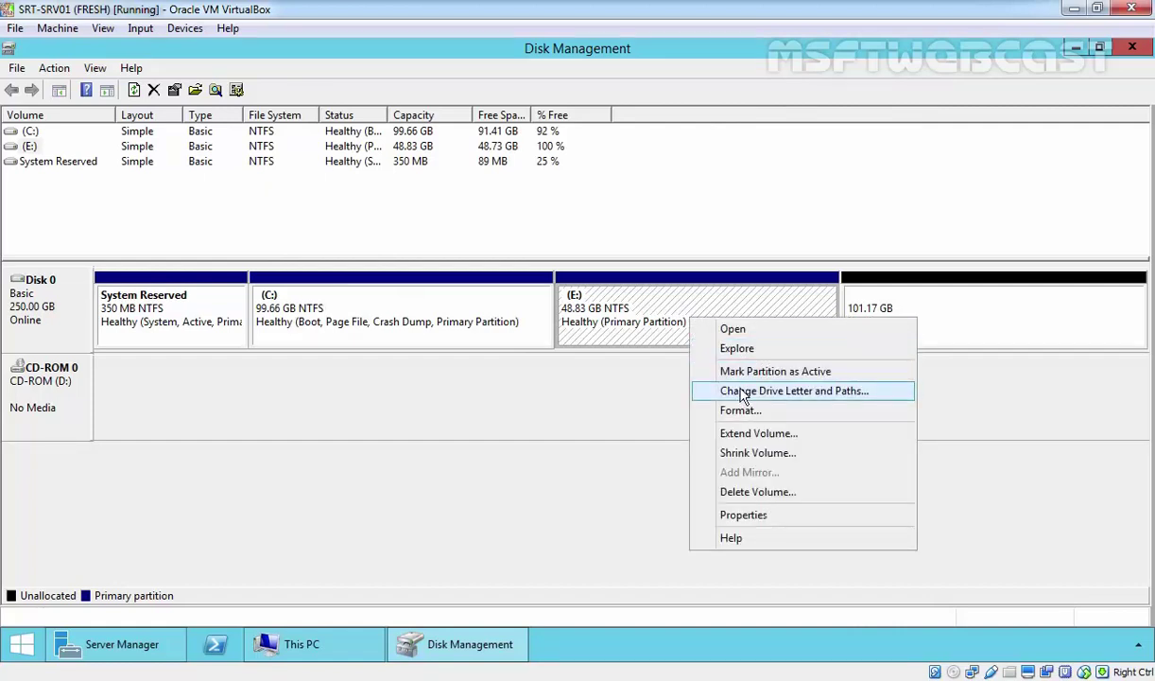
left_click(768, 394)
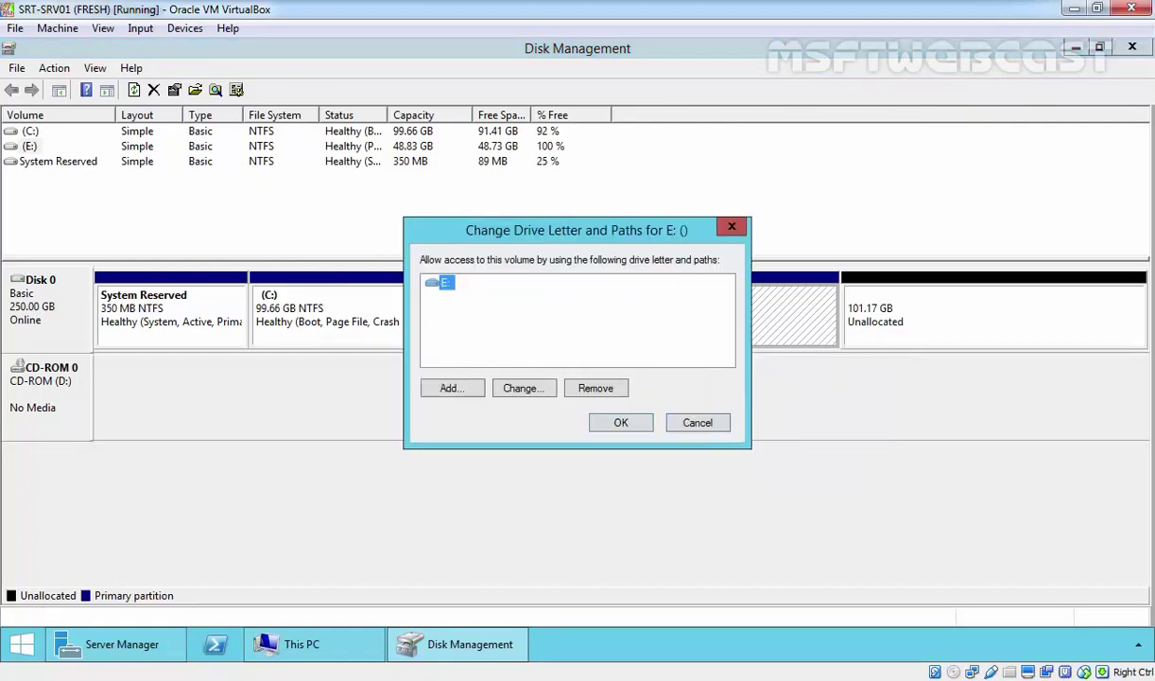
left_click(524, 389)
left_click(711, 309)
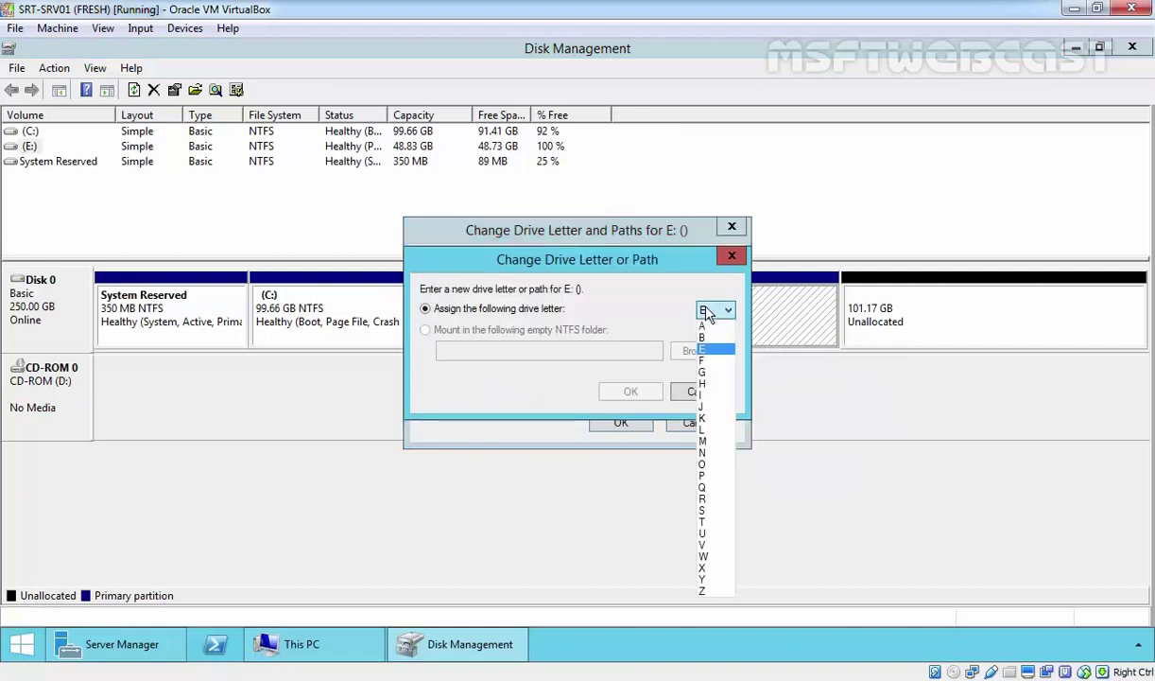
left_click(702, 440)
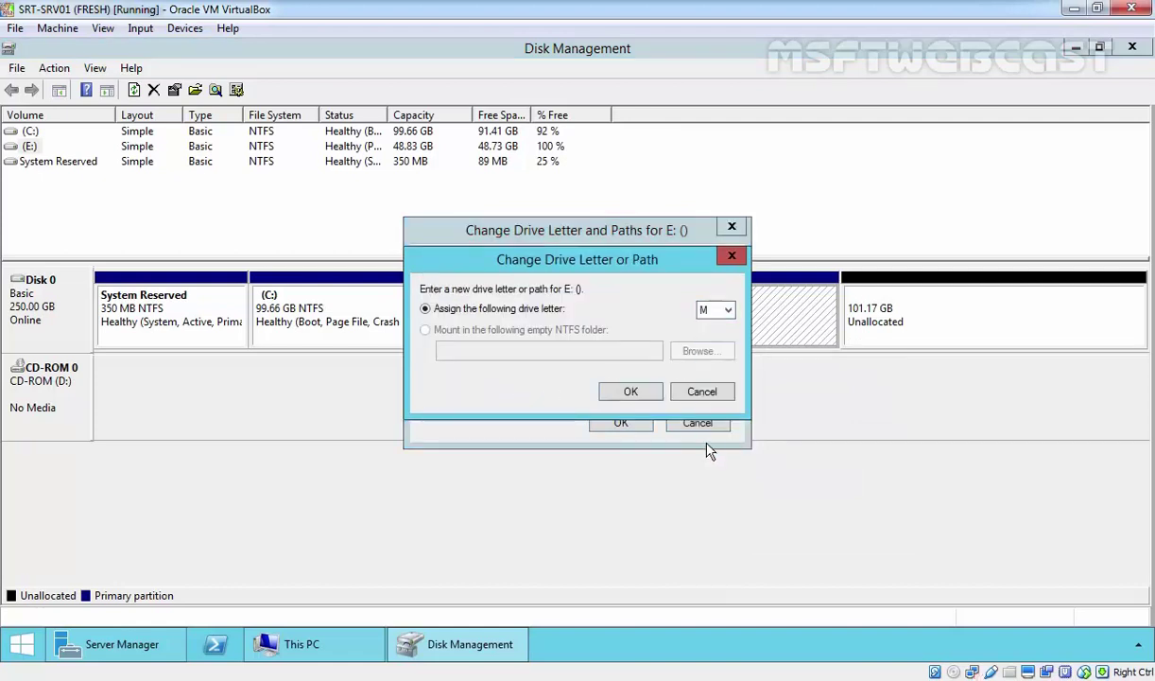
left_click(628, 394)
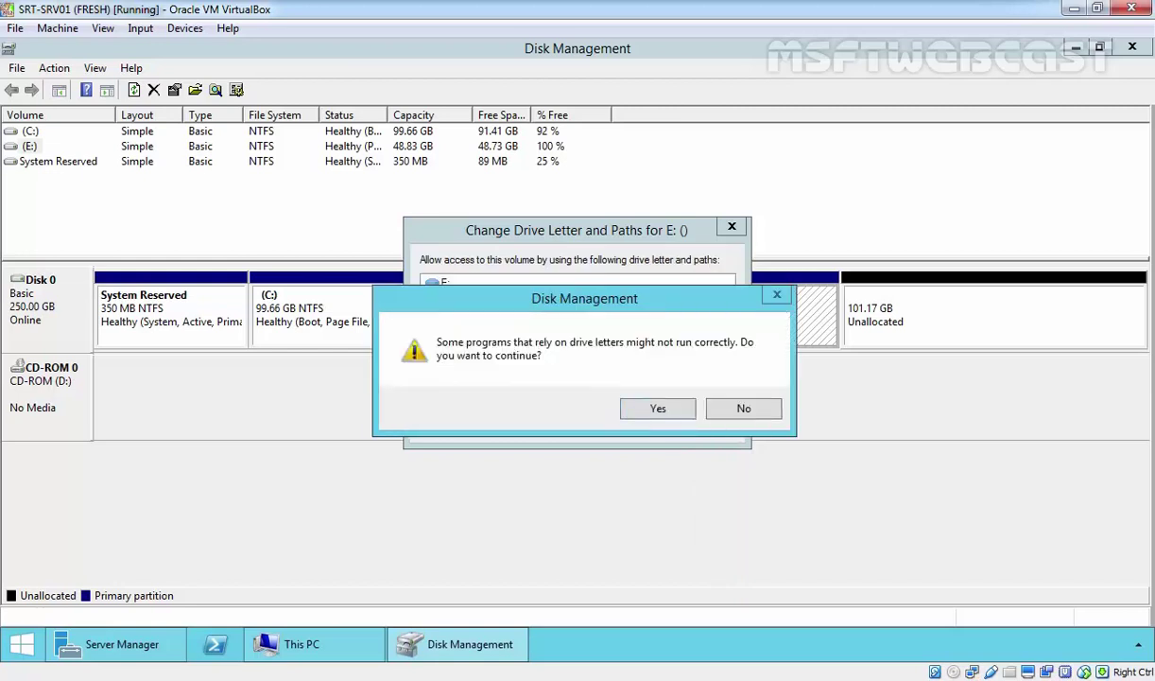
left_click(658, 410)
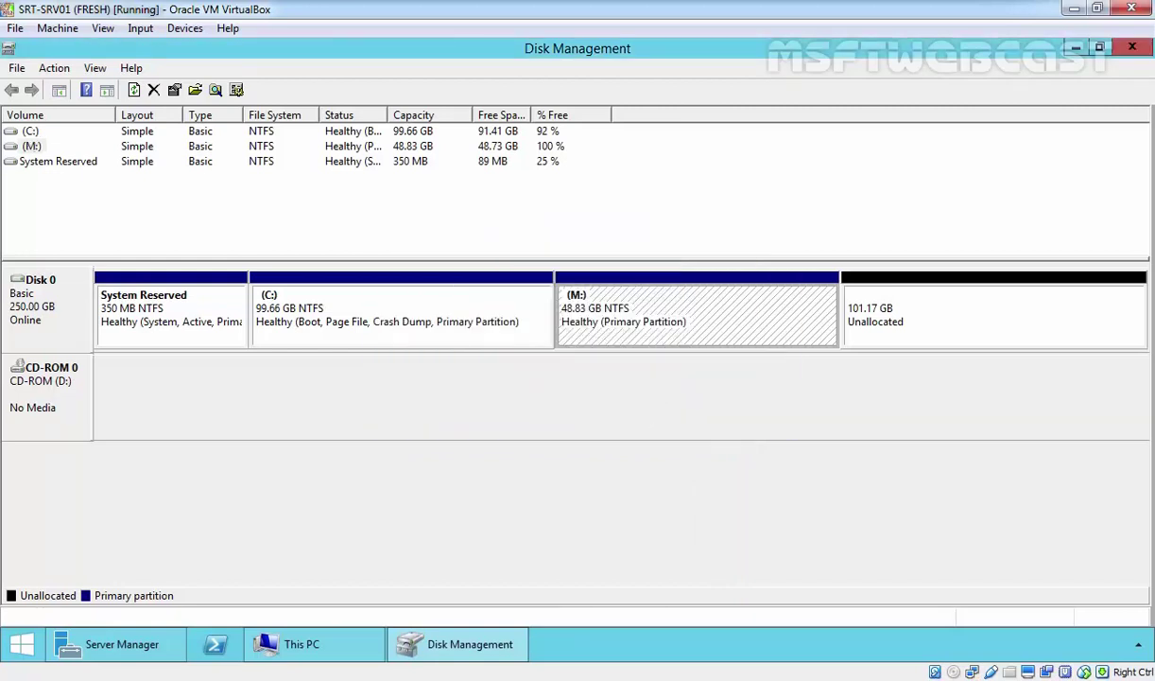
left_click(320, 645)
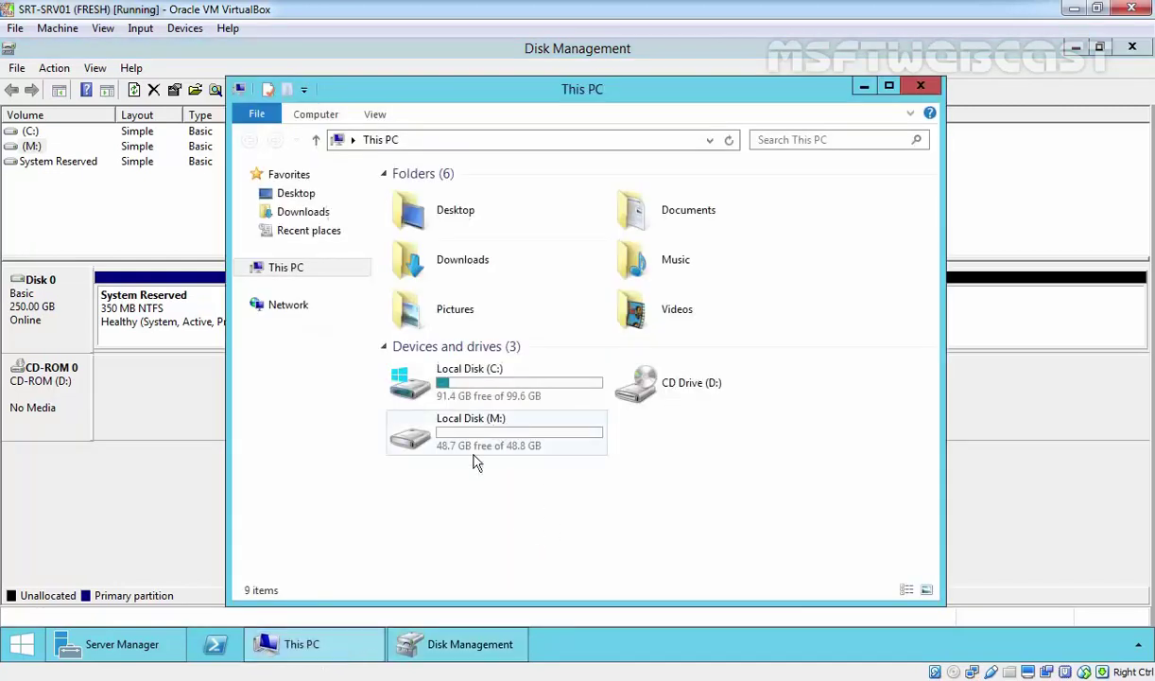
left_click(981, 400)
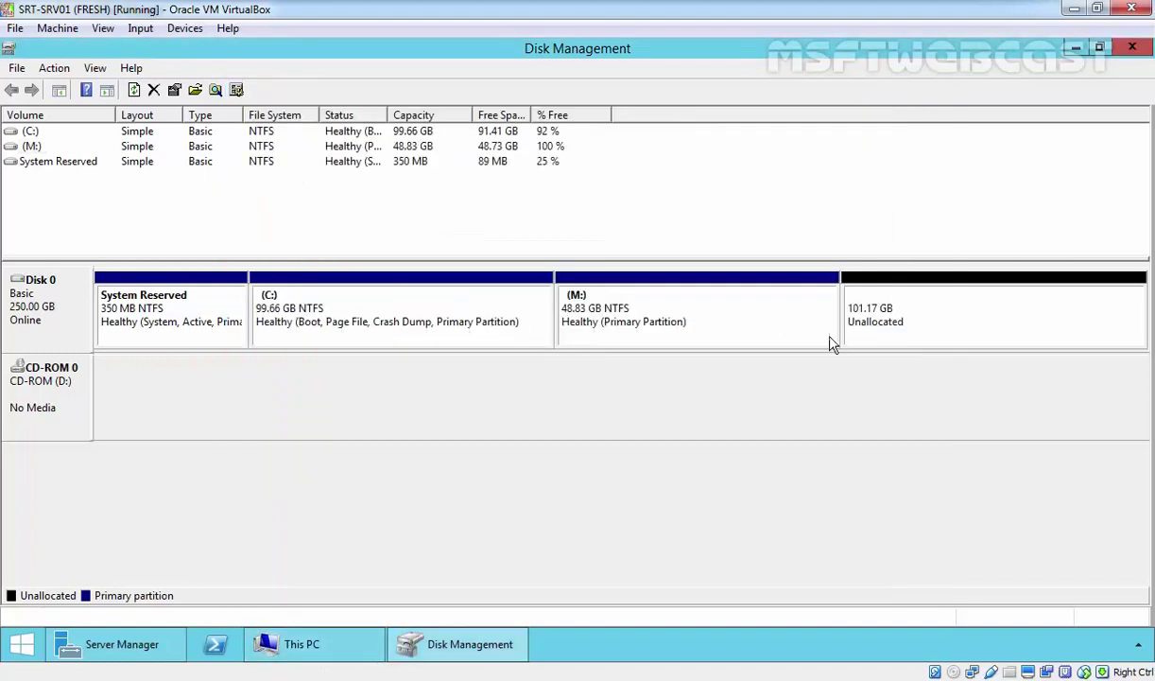
- Start a 10000 MB simple volume in Disk 0's unallocated space and choose to mount it in an empty NTFS folder
left_click(952, 312)
right_click(974, 304)
left_click(974, 315)
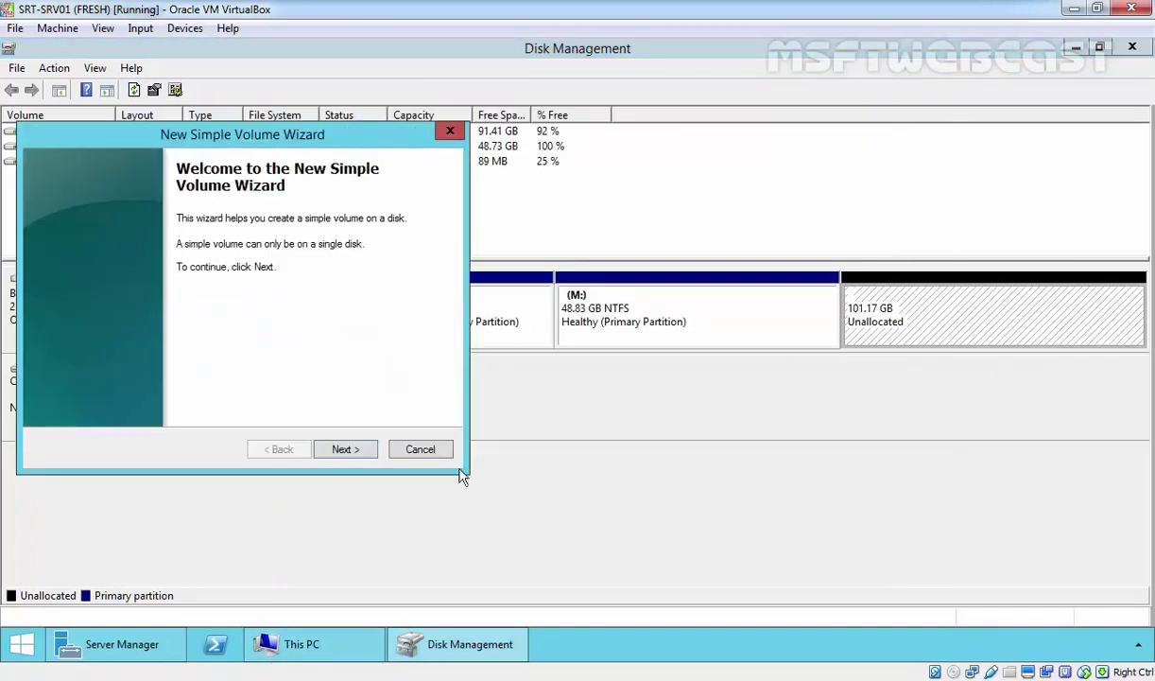
left_click(345, 451)
type("10000")
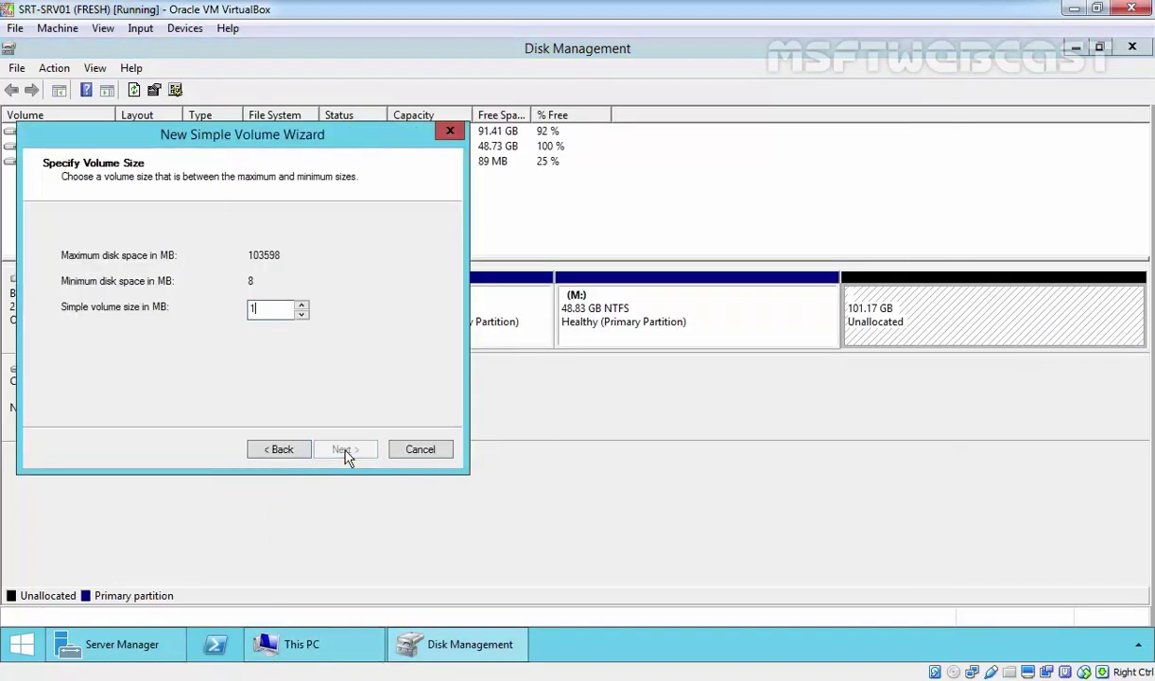
left_click(347, 451)
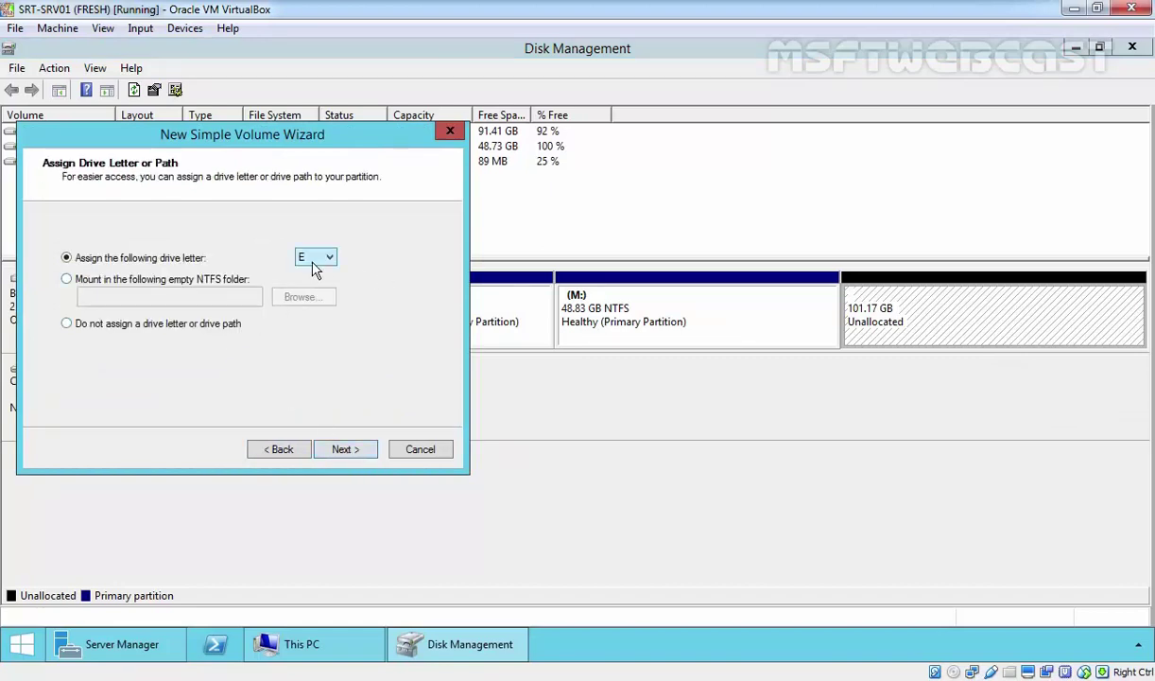
left_click(179, 280)
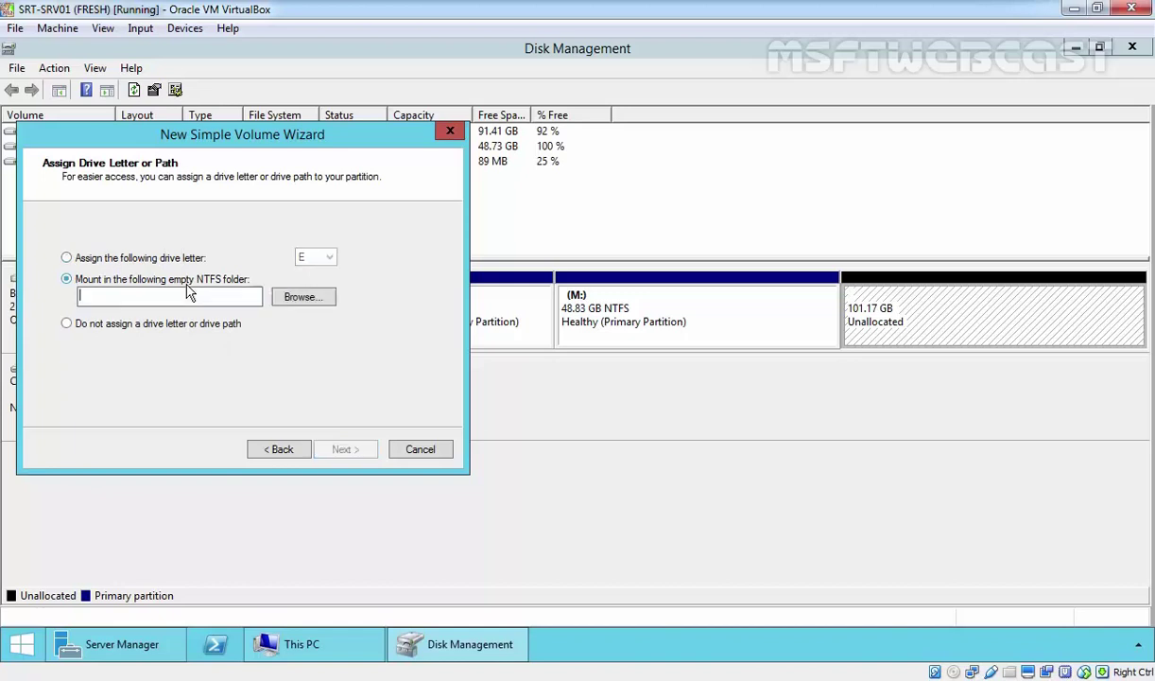
- Create a folder named Database at the root of Local Disk (C:) in File Explorer
left_click(295, 642)
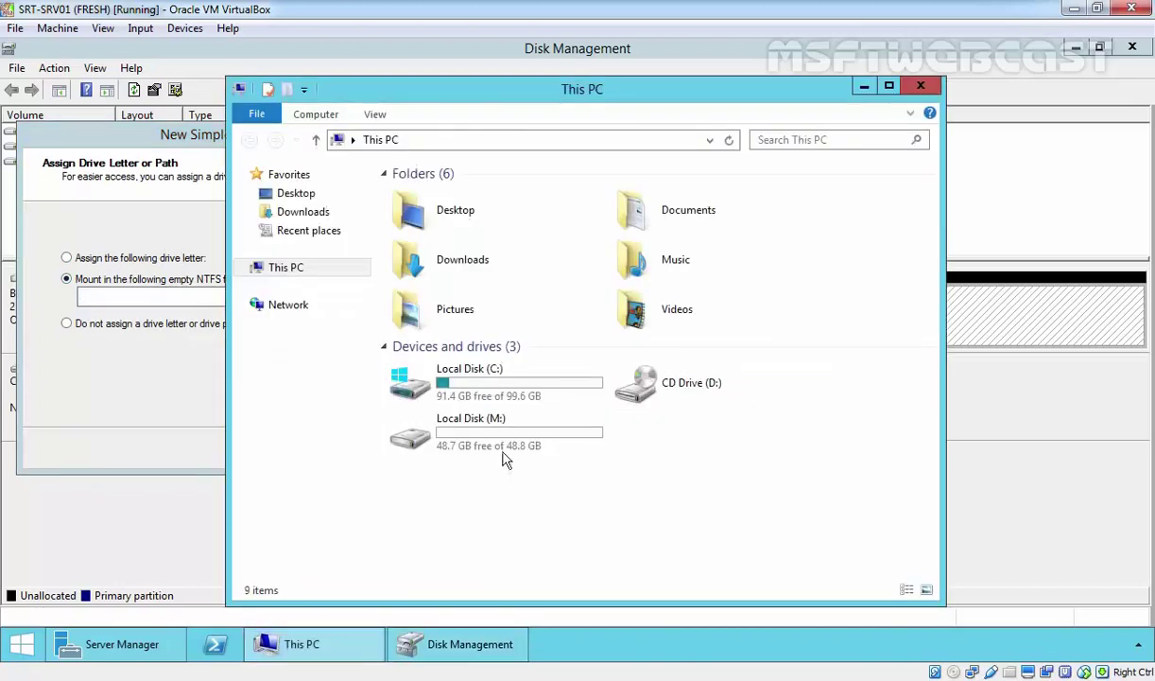
double_click(490, 386)
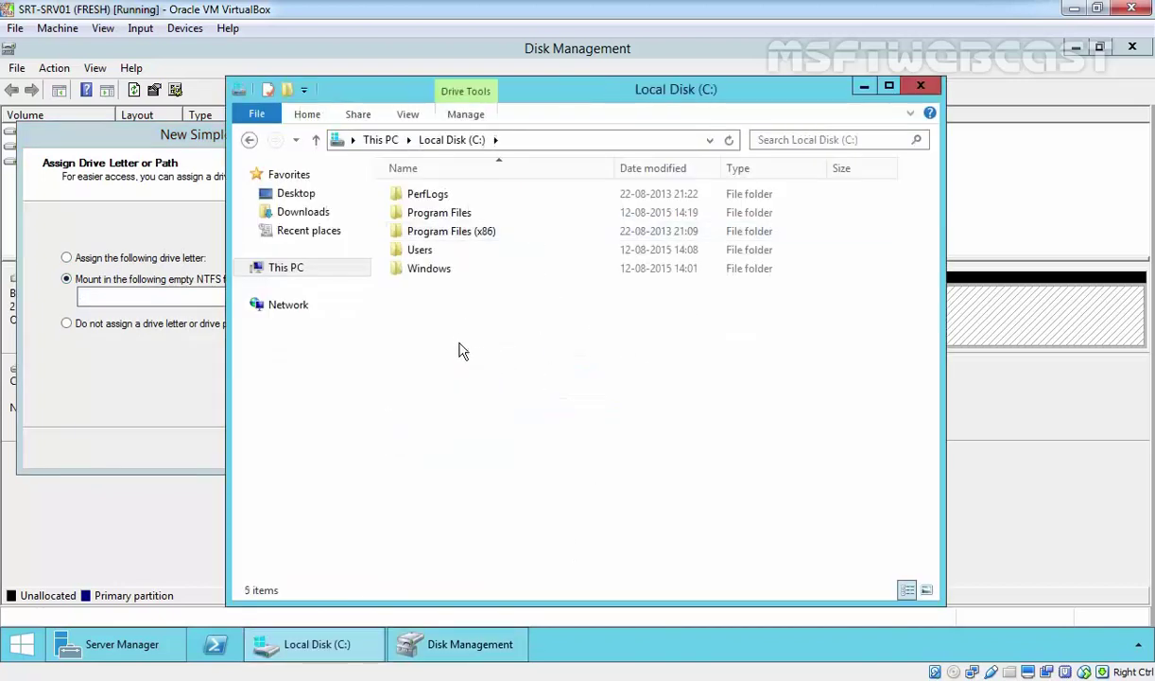
right_click(459, 339)
mouse_move(511, 498)
left_click(631, 498)
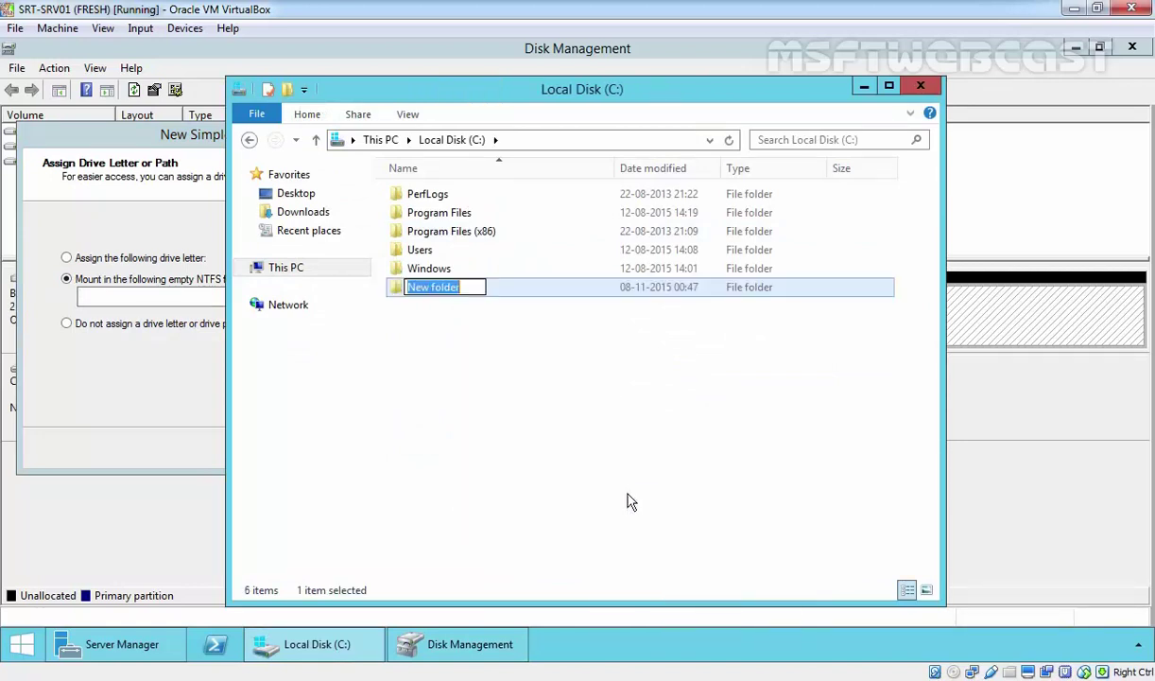
type("Database")
key("Return")
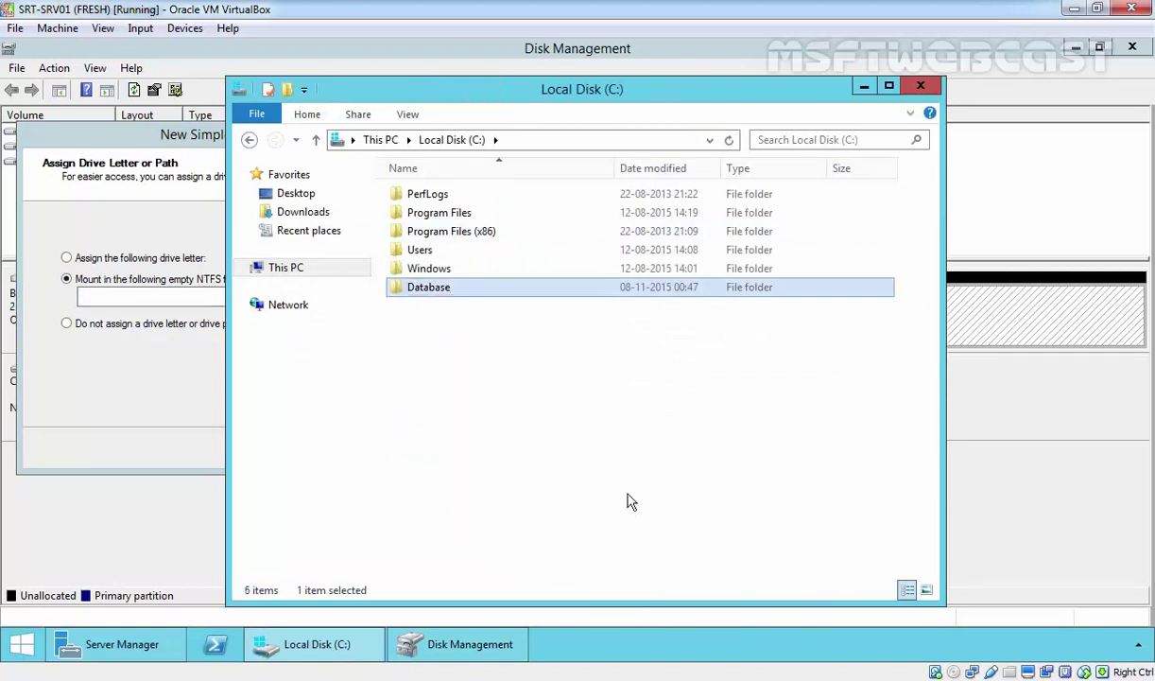
- Review the Database folder's general, sharing, security and previous versions properties, and close them without making changes
right_click(486, 289)
left_click(539, 552)
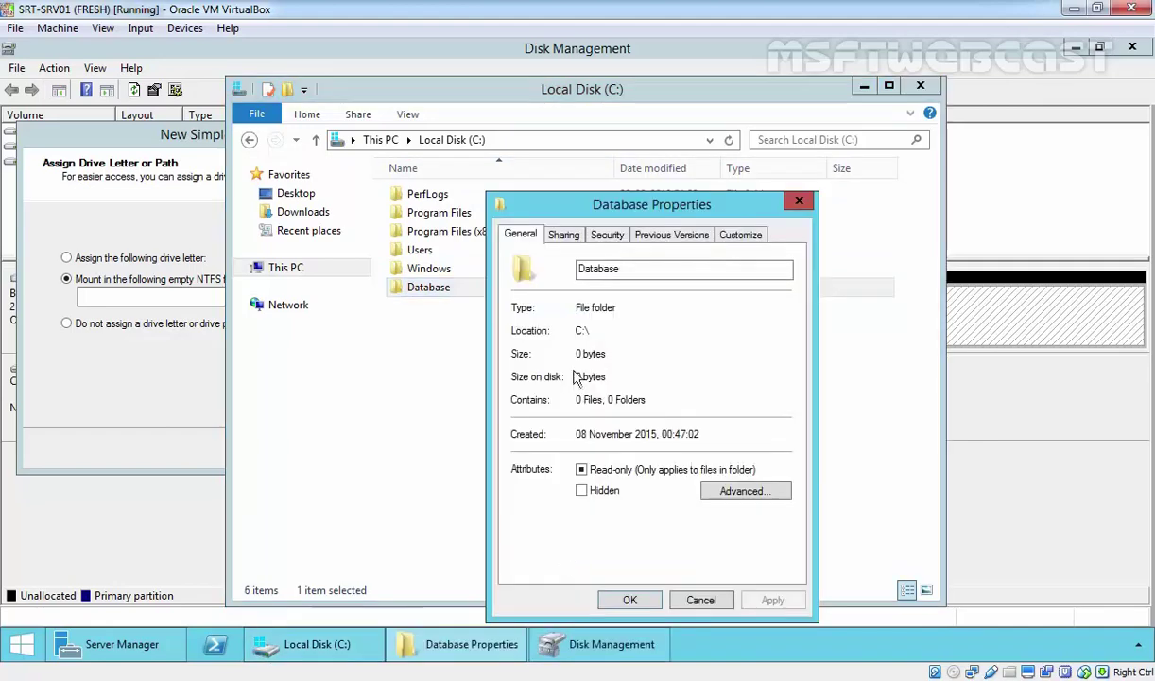
left_click(564, 234)
left_click(607, 235)
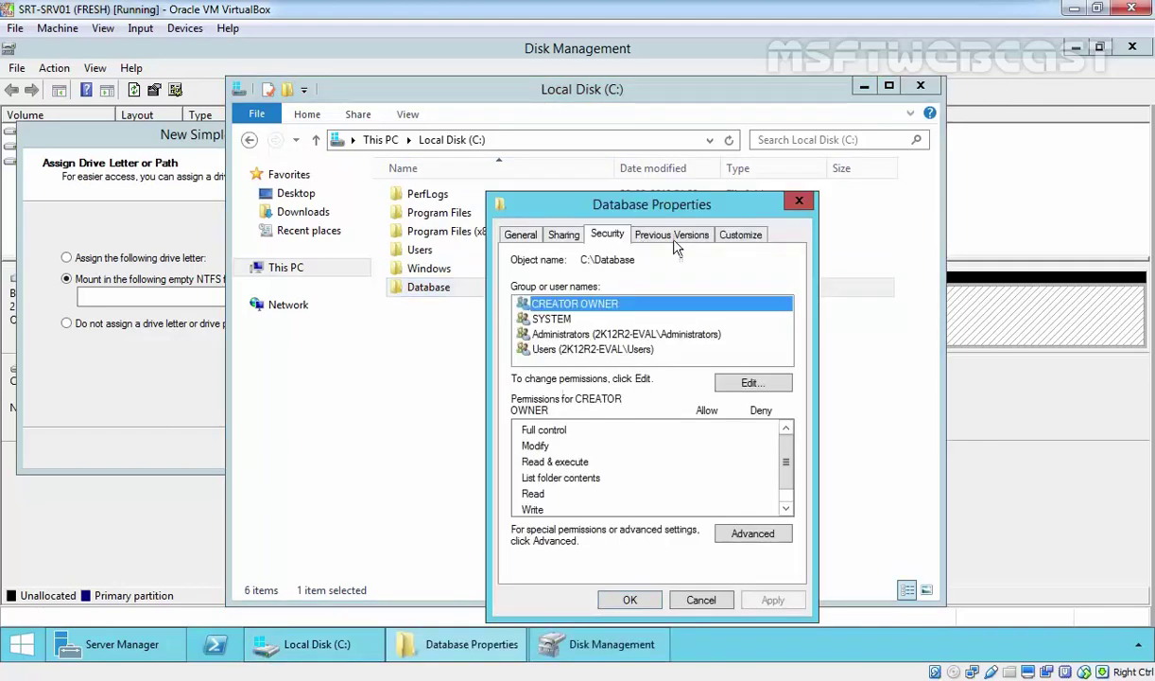
left_click(670, 236)
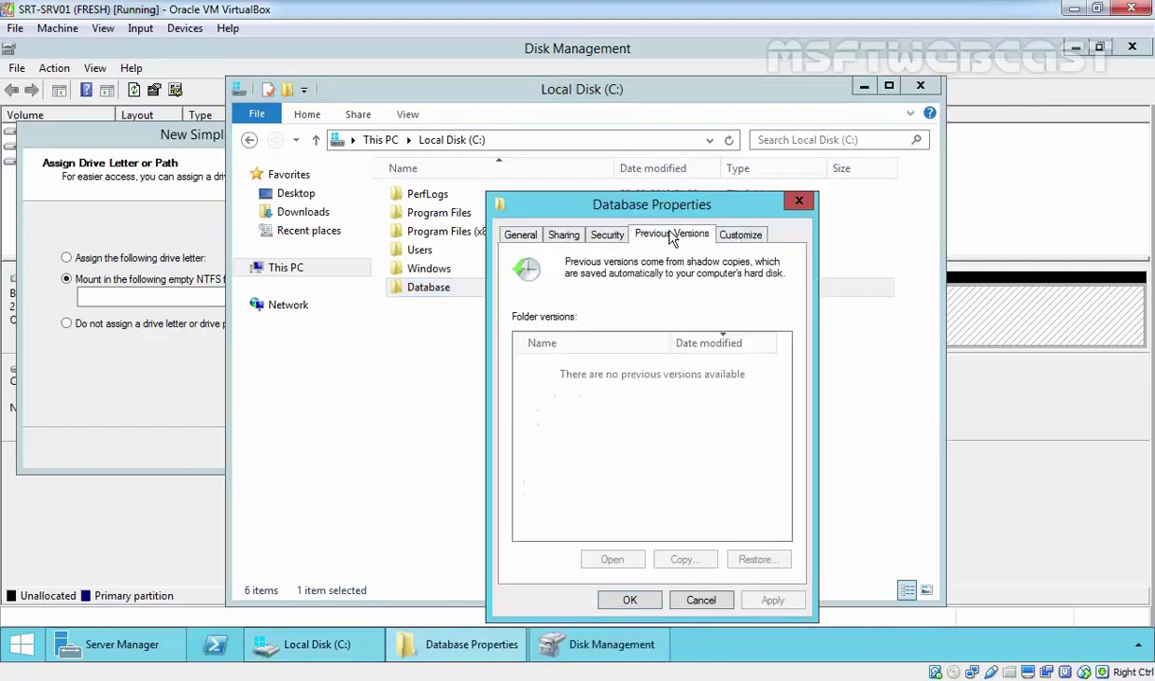
left_click(701, 600)
- Return to the New Simple Volume Wizard and set the mount path to C:\Database
left_click(163, 352)
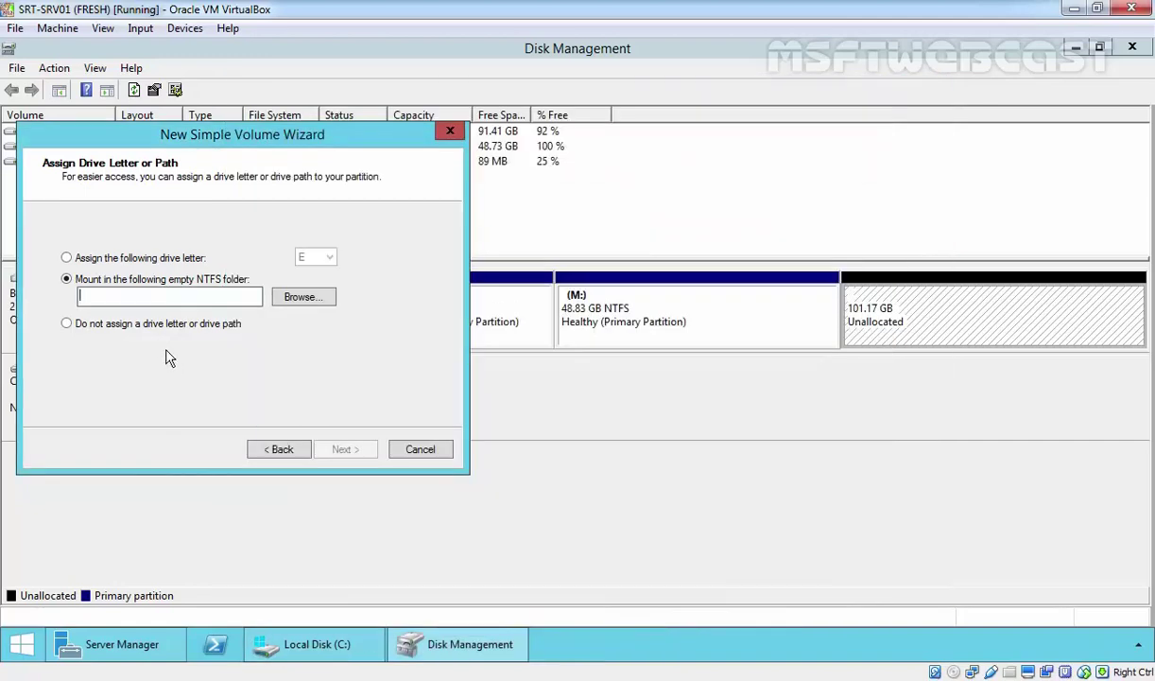
left_click(288, 298)
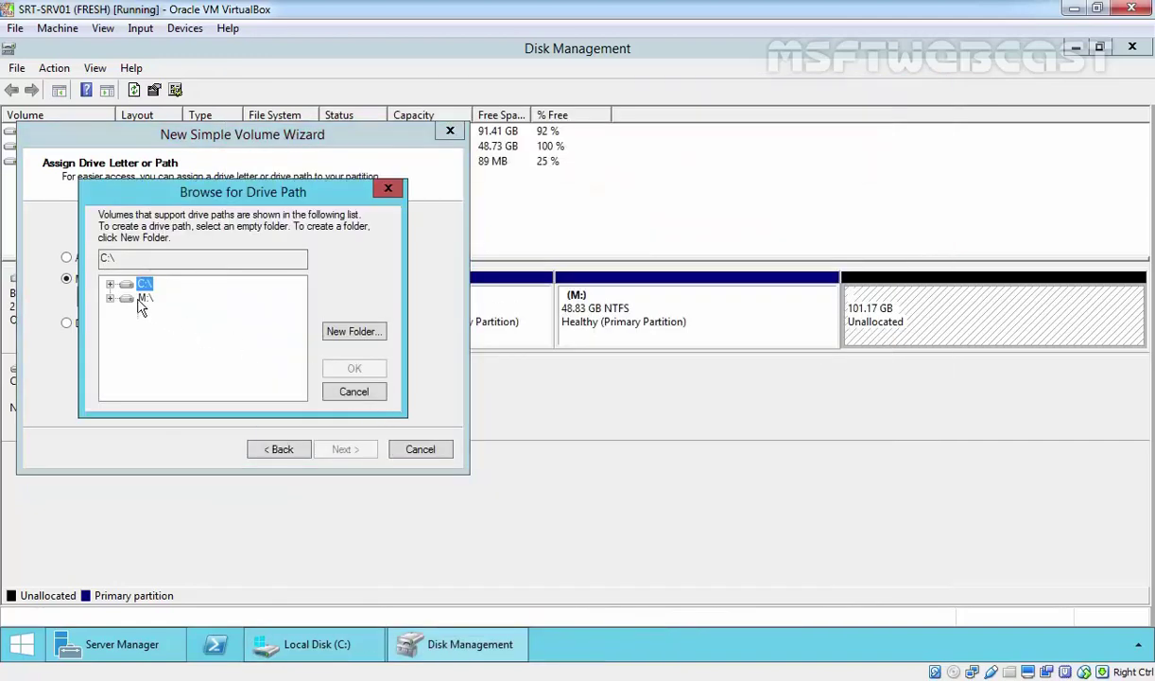
left_click(110, 285)
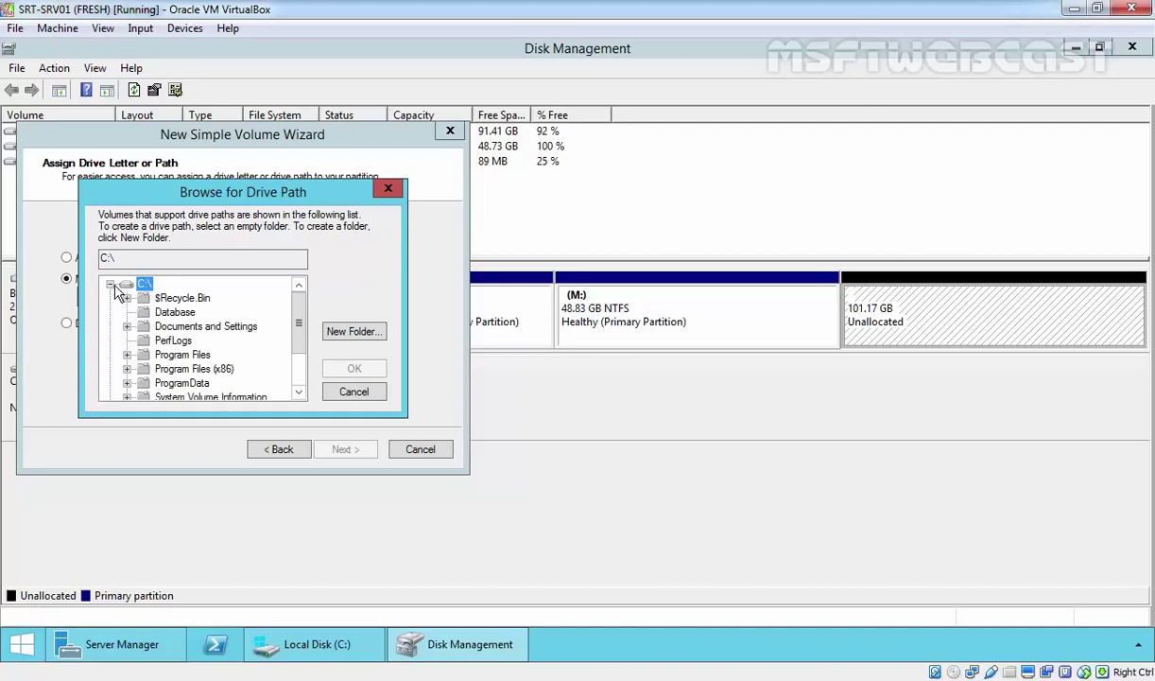
left_click(170, 312)
left_click(355, 366)
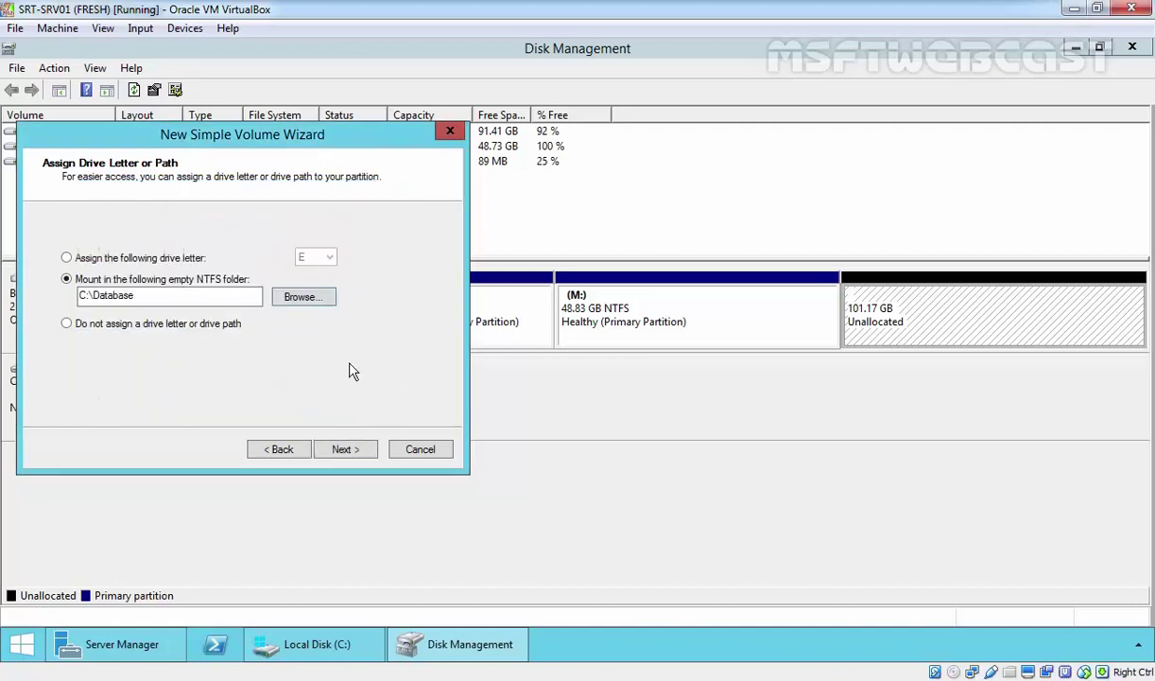
- Quick-format the volume as NTFS with the default allocation unit size and the label New Volume, and finish creating it
left_click(348, 451)
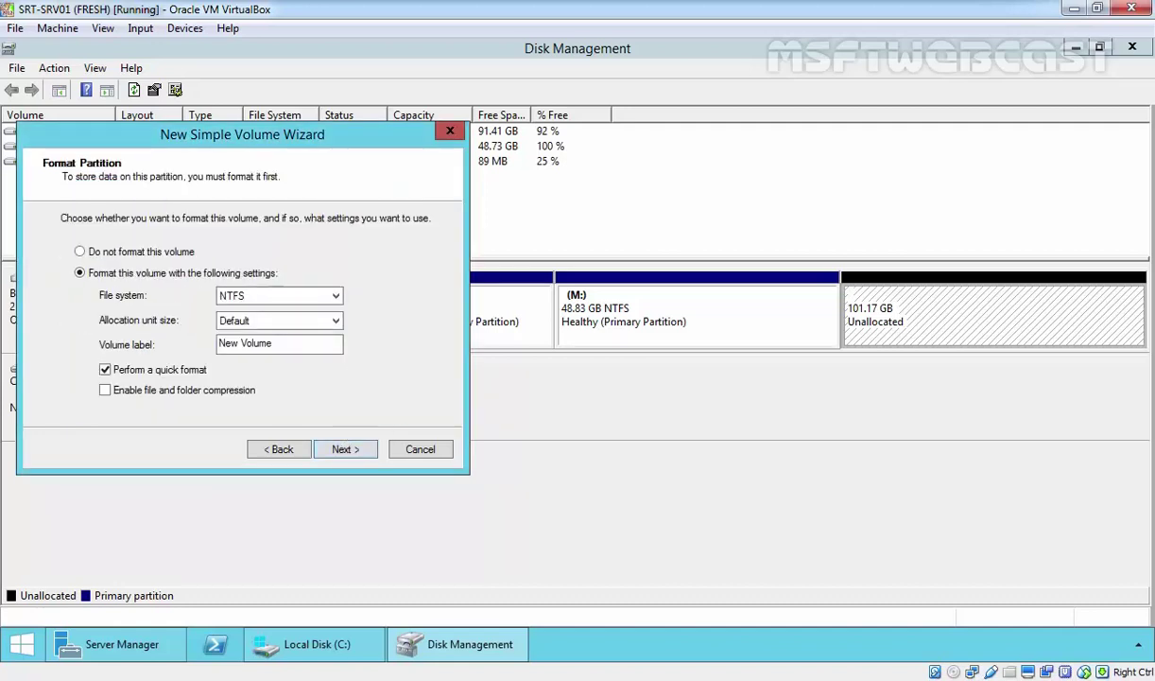
left_click(337, 453)
left_click(341, 452)
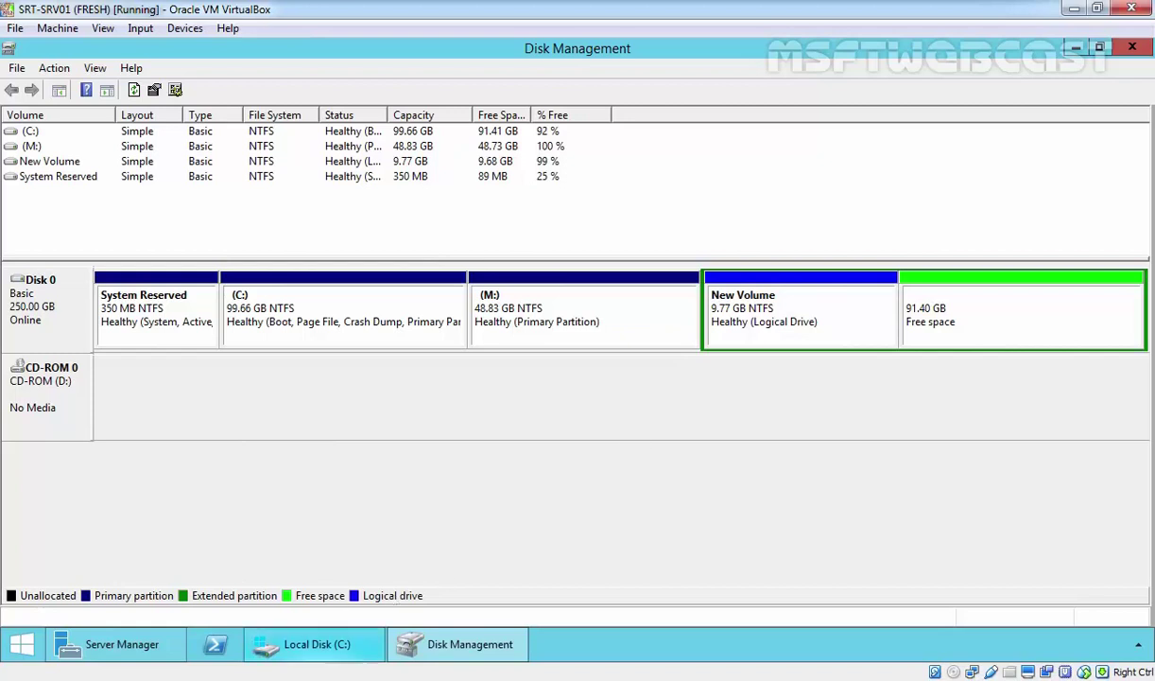
- Create a folder named sample inside the mounted C:\Database folder and close File Explorer
left_click(337, 633)
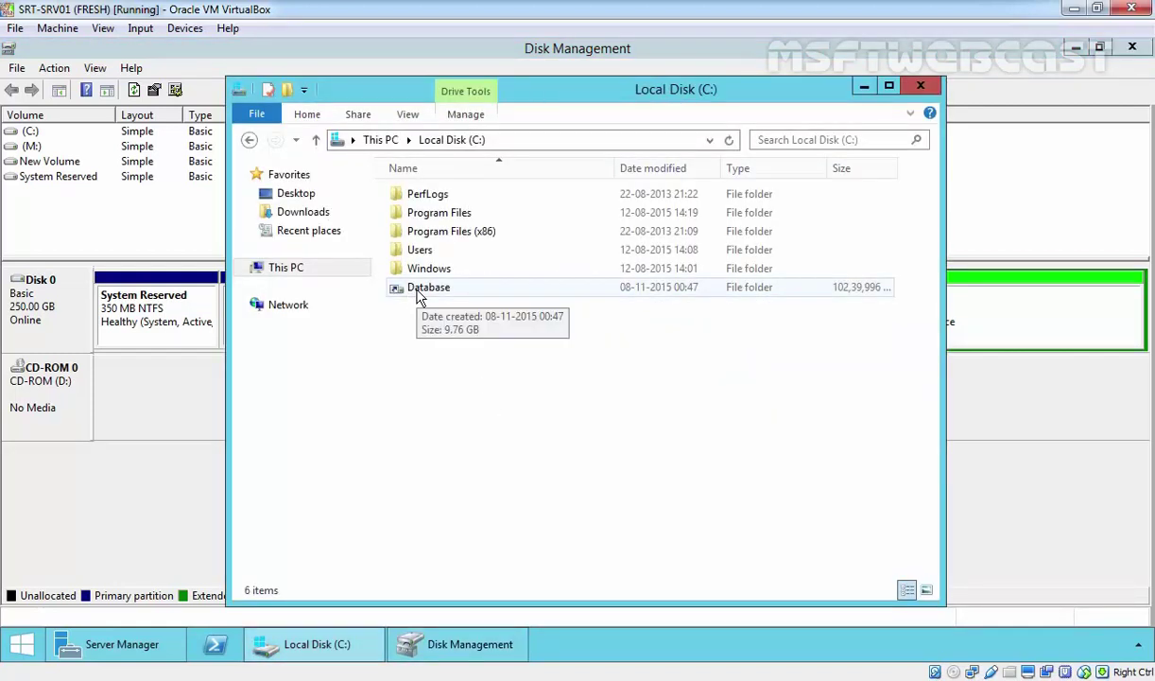
double_click(452, 289)
right_click(459, 223)
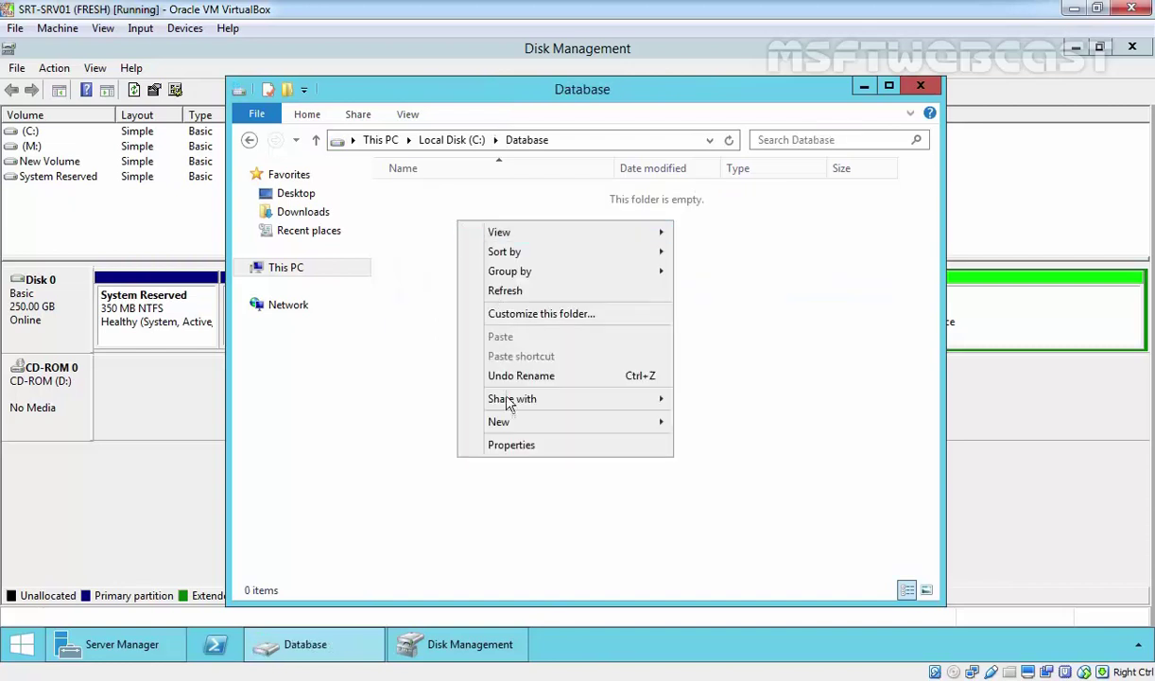
mouse_move(535, 430)
left_click(700, 421)
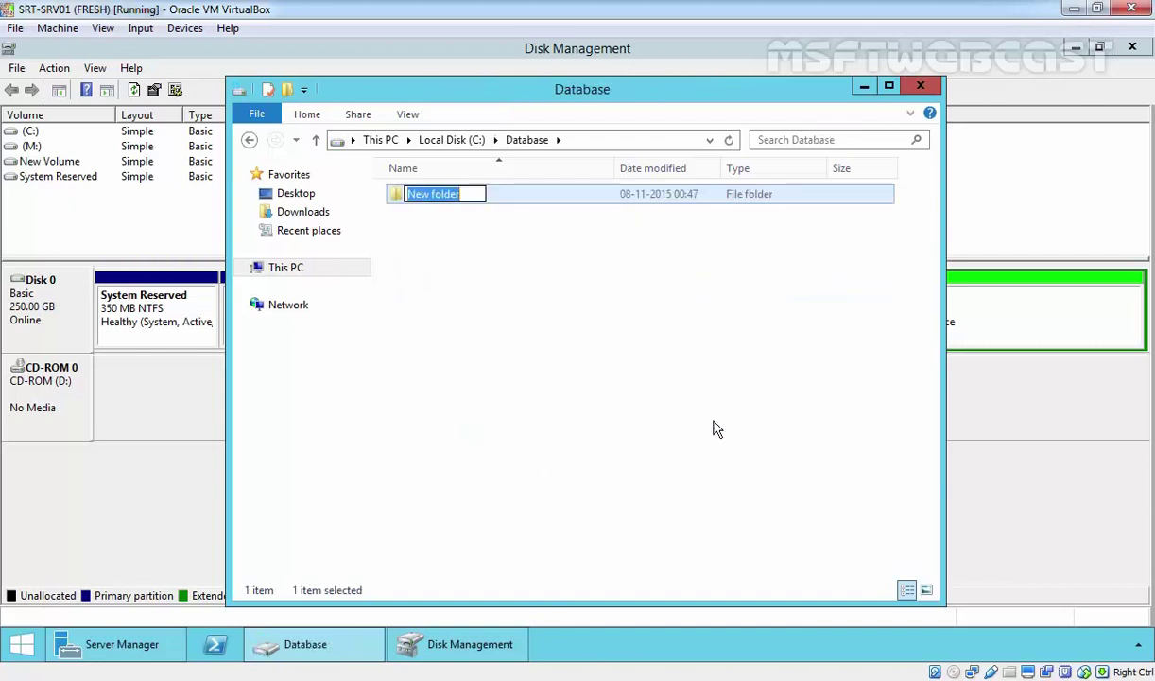
type("sample")
key("Return")
left_click(920, 86)
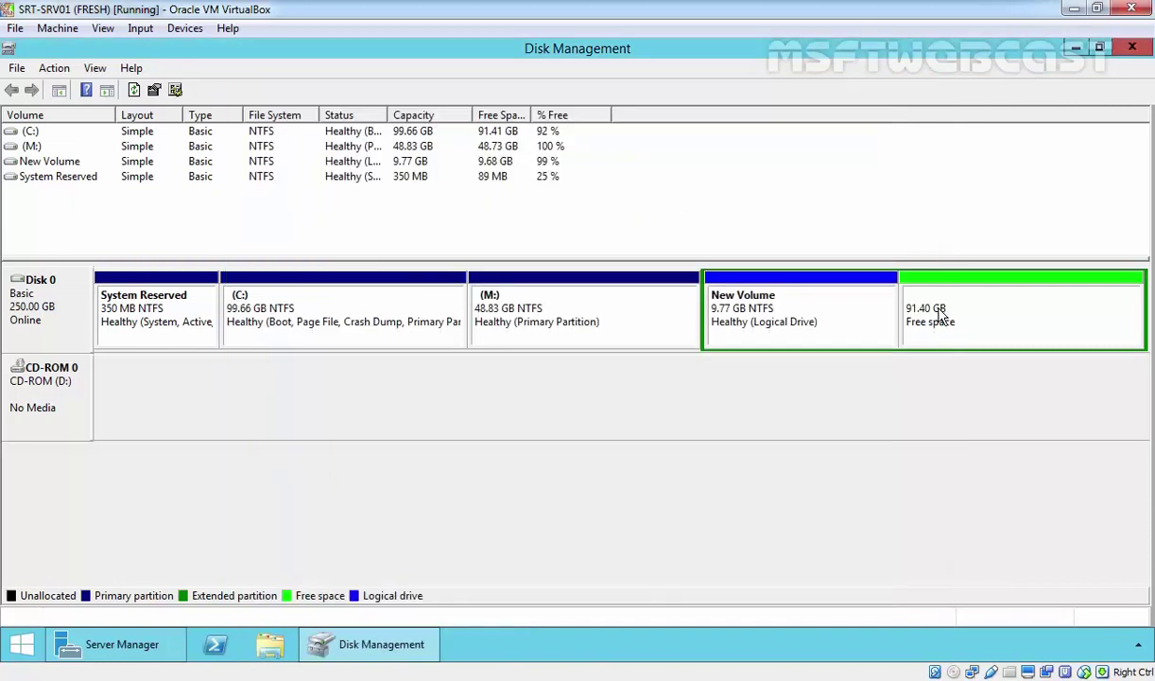
- Remove the C:\Database drive path from New Volume, accepting the warning
left_click(772, 313)
right_click(771, 314)
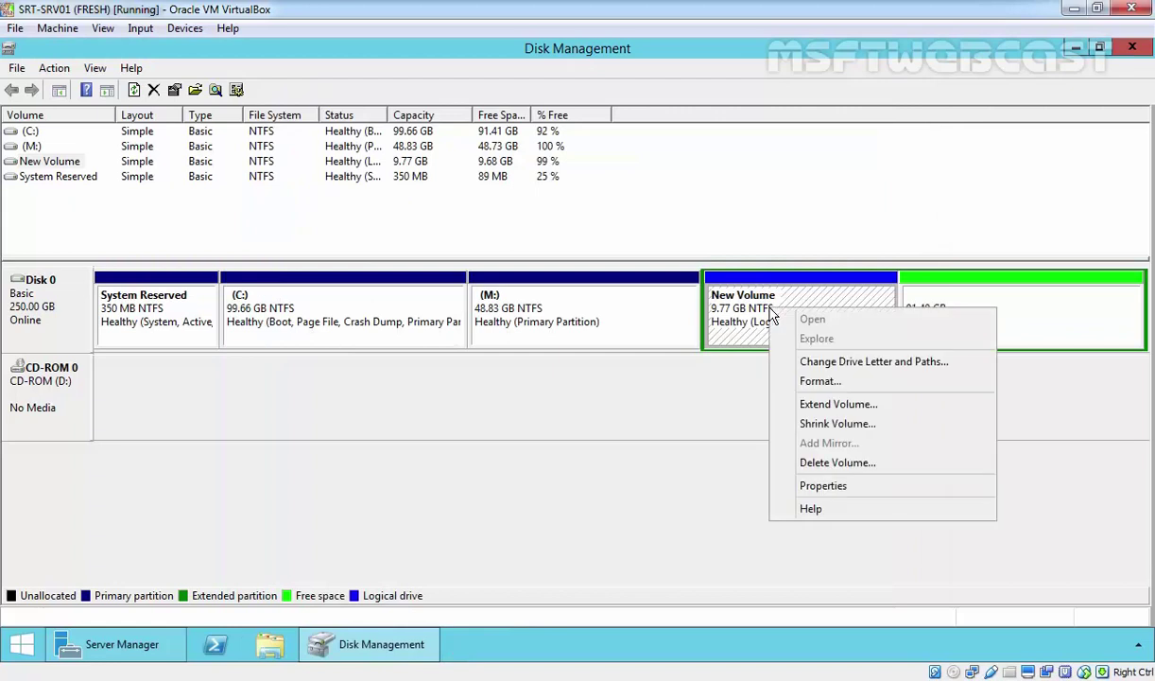
left_click(829, 362)
left_click(591, 388)
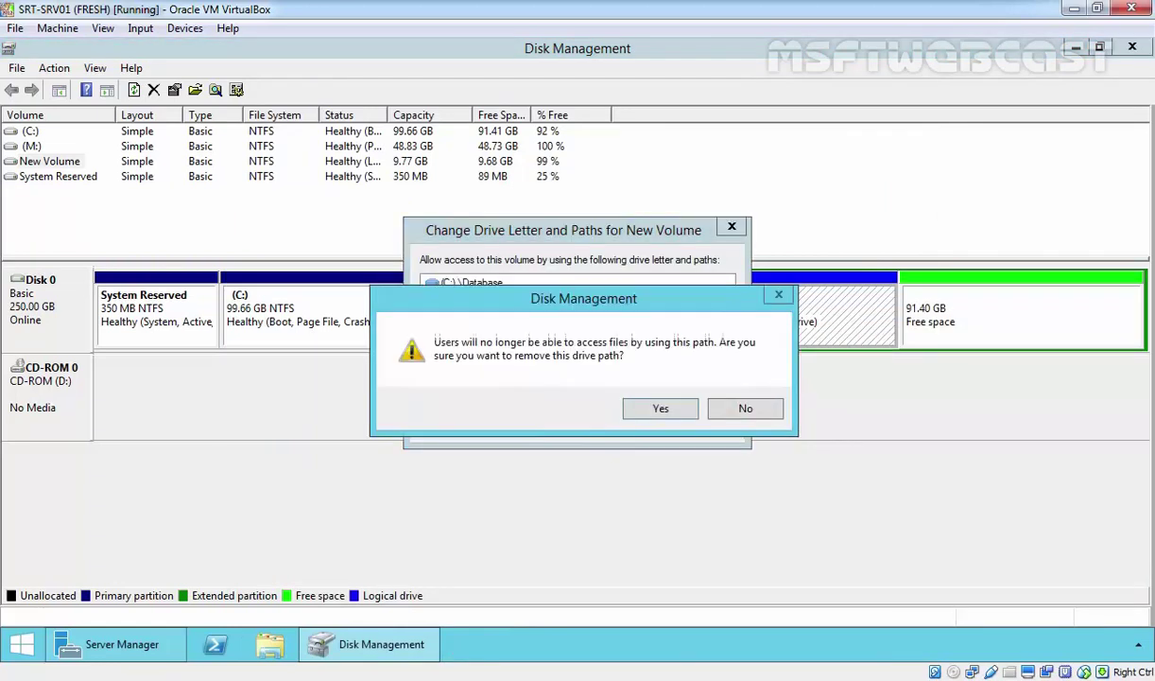
left_click(643, 413)
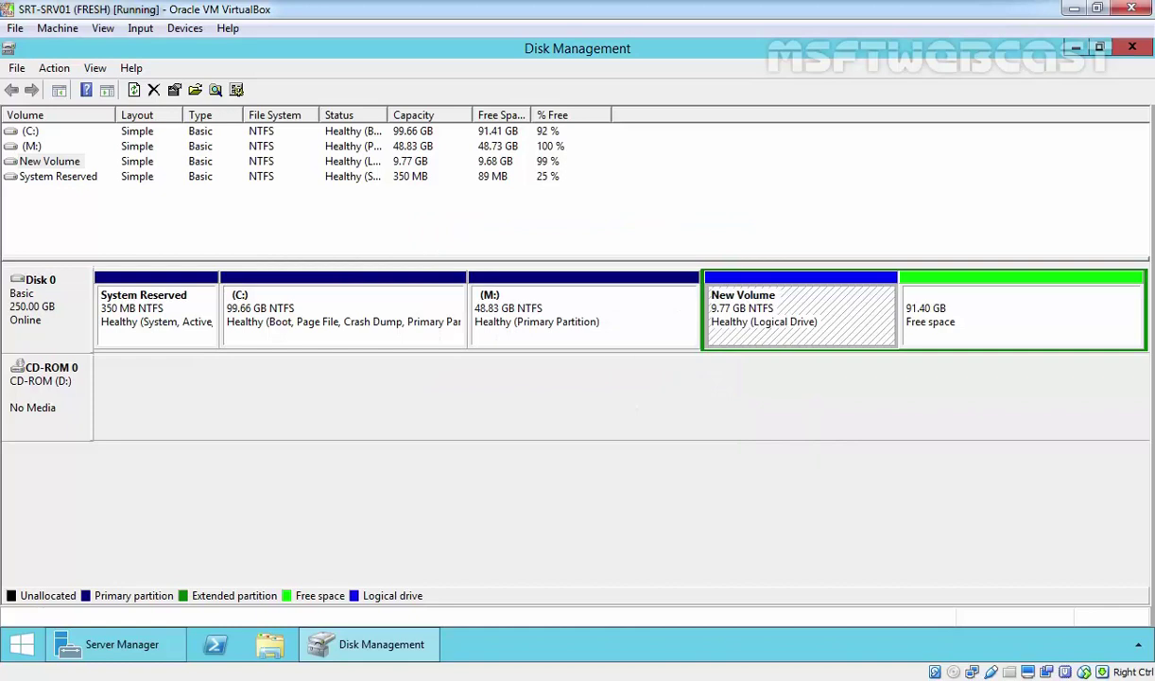
- Assign drive letter E to New Volume and check the drive's contents in File Explorer
right_click(735, 282)
left_click(833, 331)
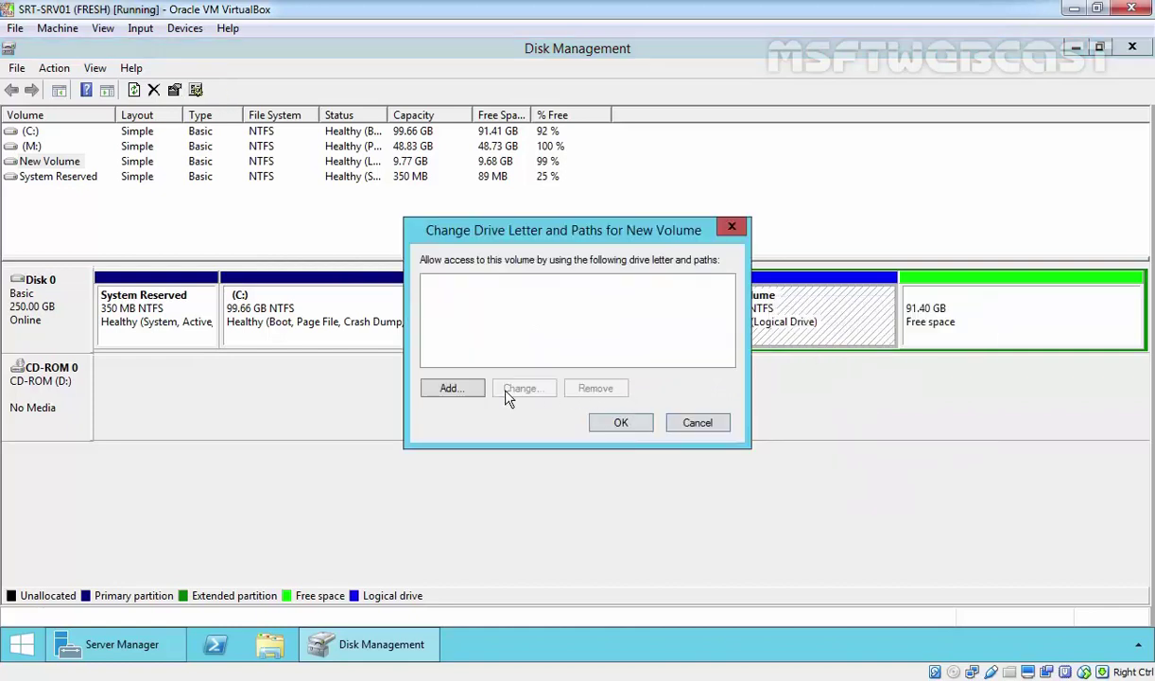
left_click(460, 388)
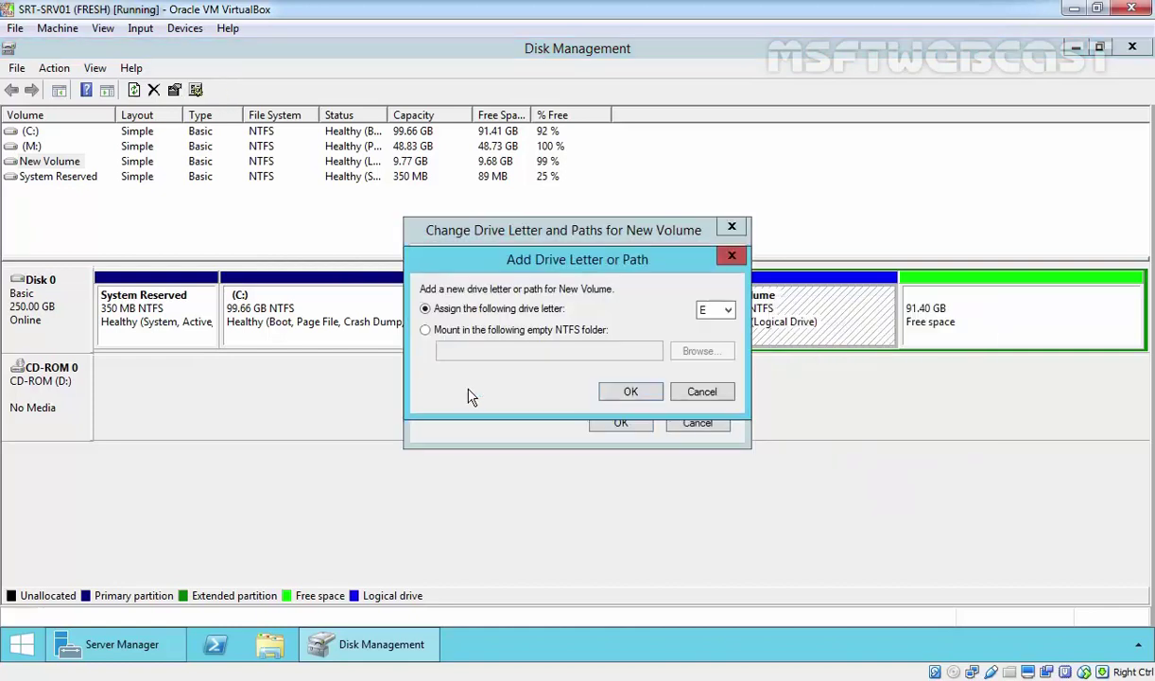
left_click(631, 391)
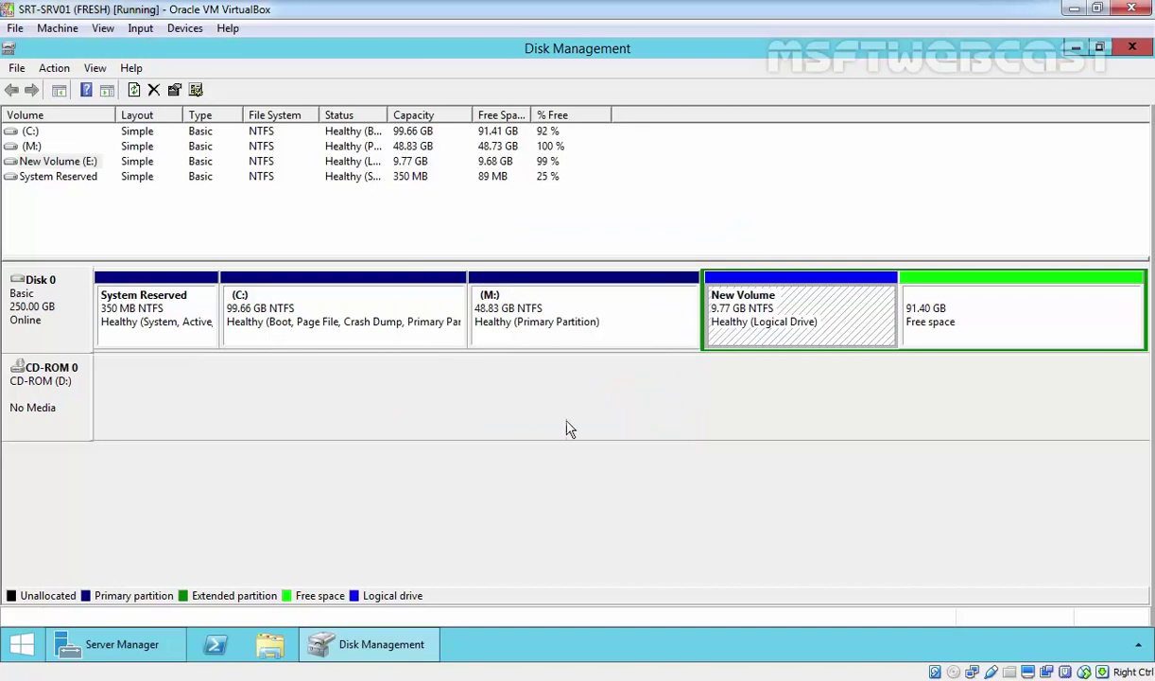
left_click(270, 644)
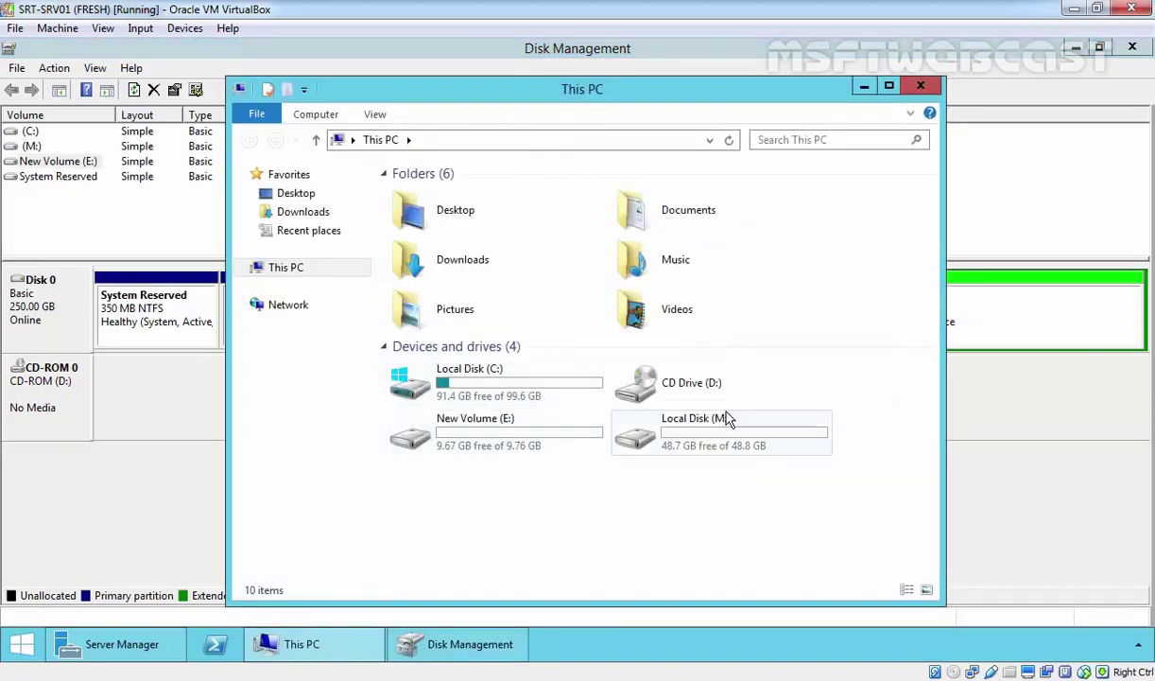
double_click(484, 432)
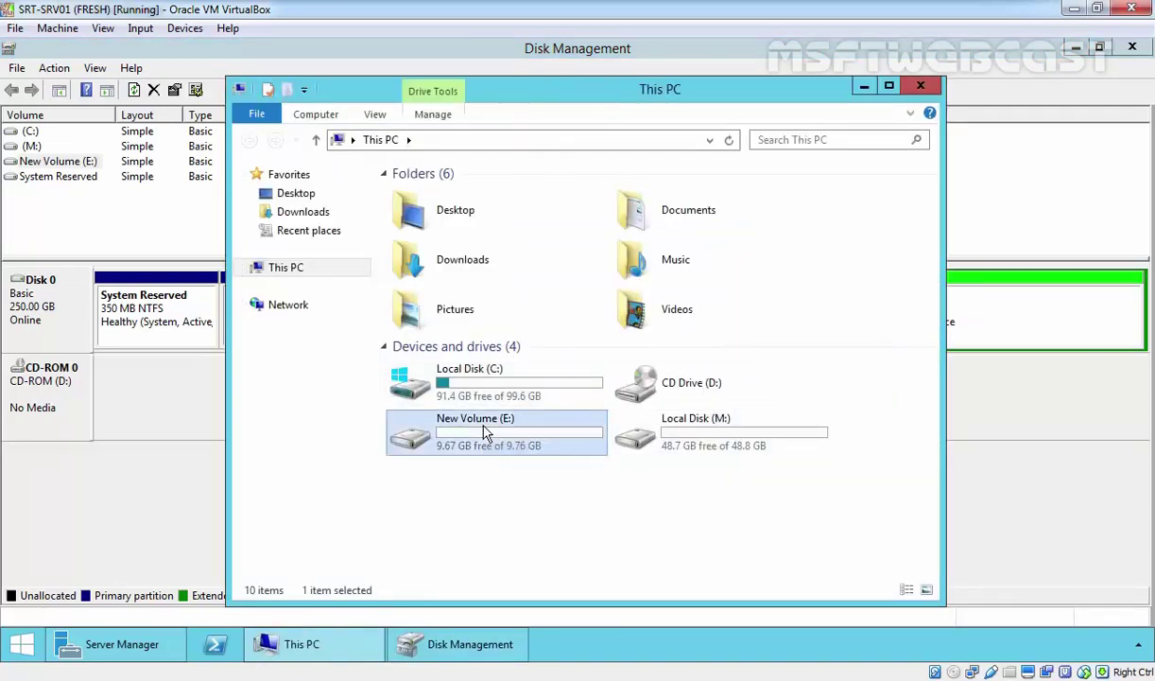
left_click(424, 201)
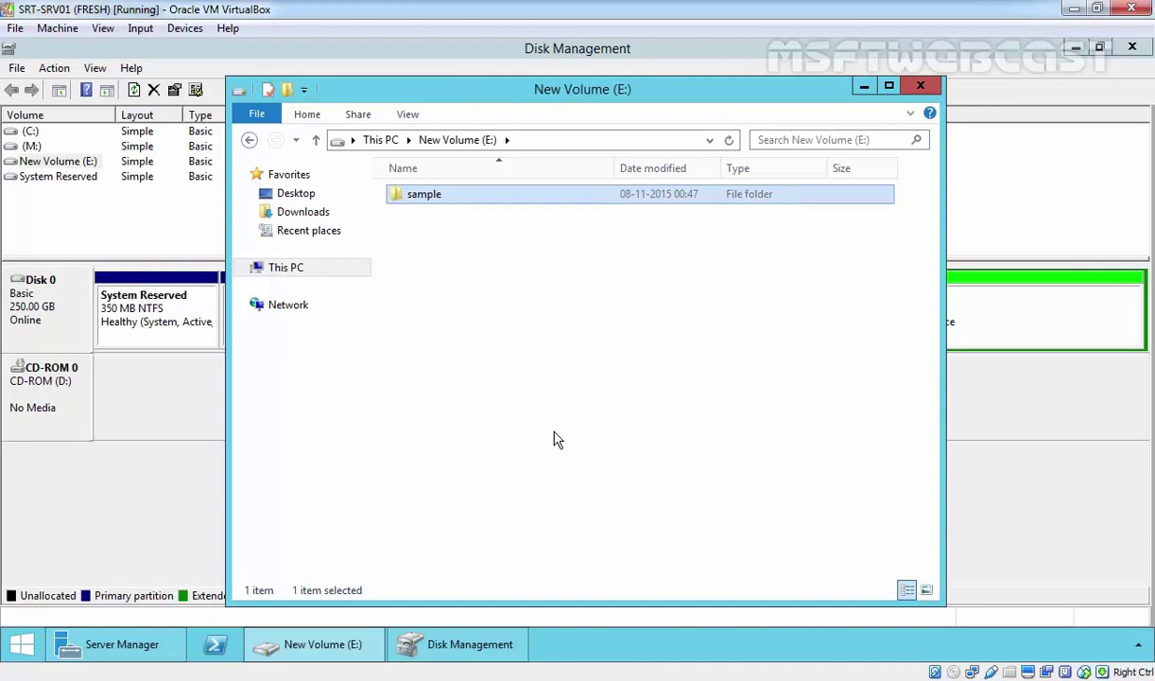
left_click(920, 86)
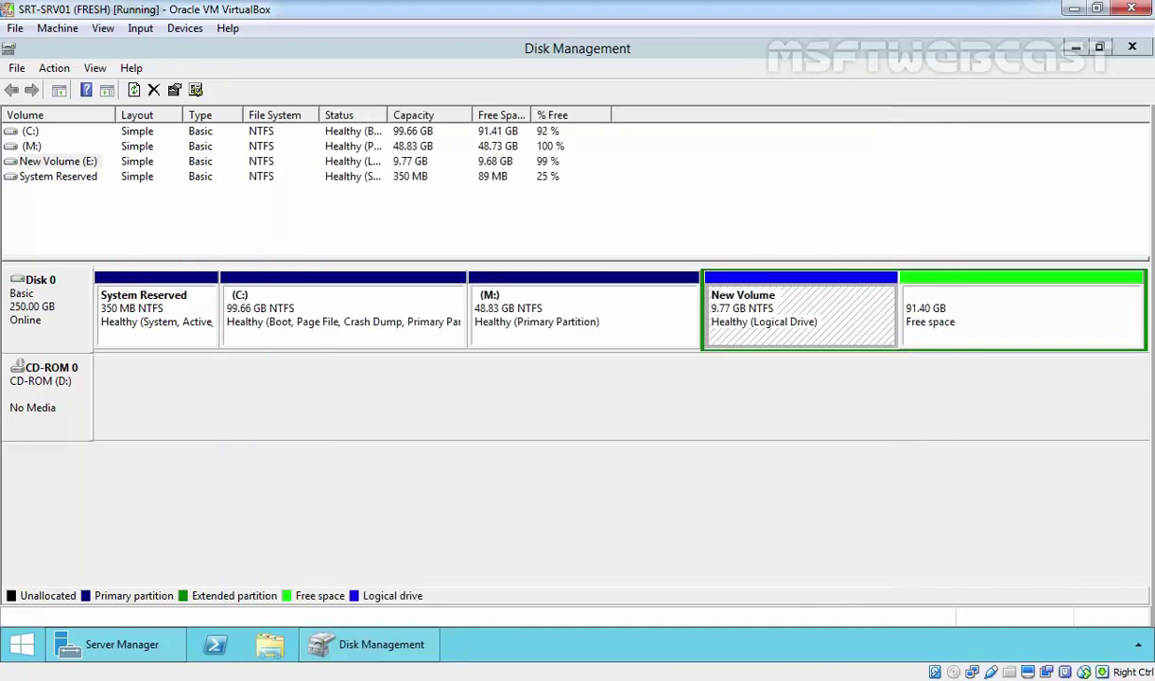
- Delete the New Volume (E:) logical drive on Disk 0, accepting the data loss warning
right_click(786, 325)
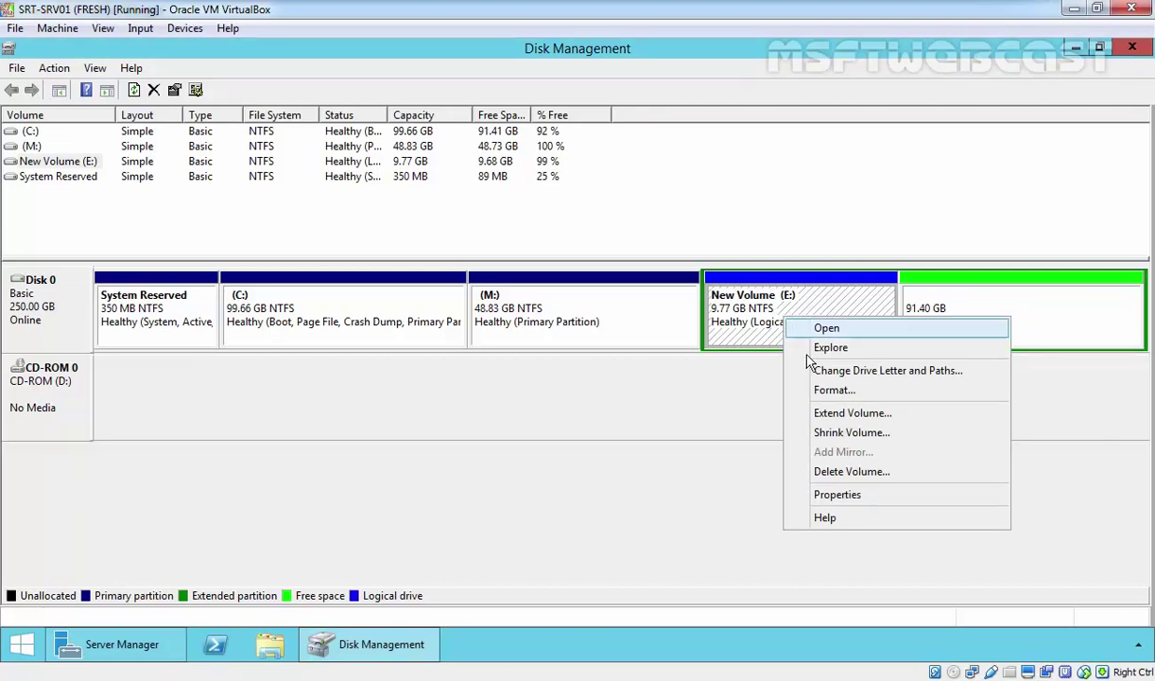
left_click(804, 466)
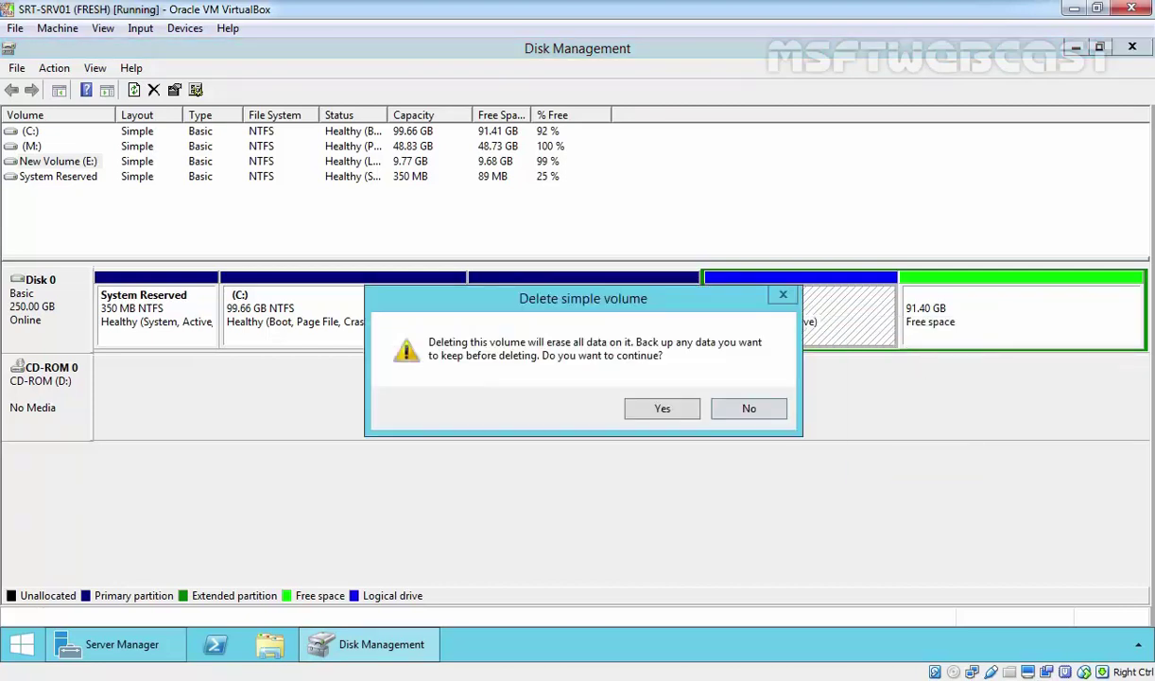
left_click(662, 406)
- Delete the empty extended partition on Disk 0, accepting the warning that it will become inaccessible
left_click(889, 302)
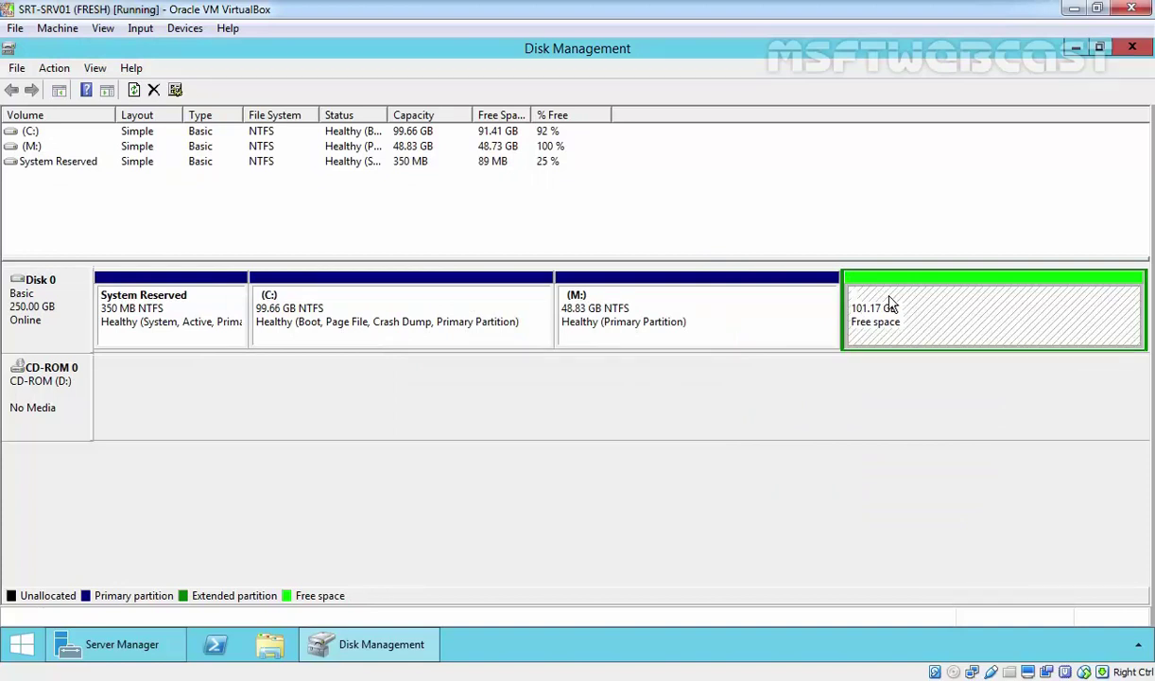
right_click(889, 302)
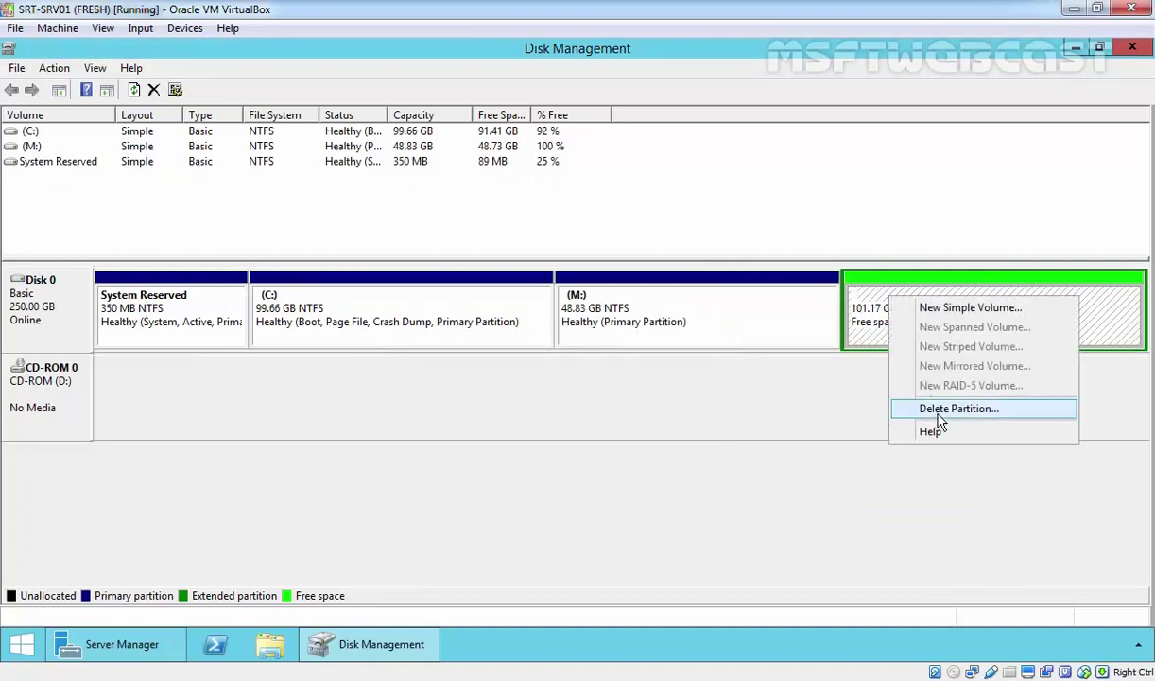
left_click(939, 412)
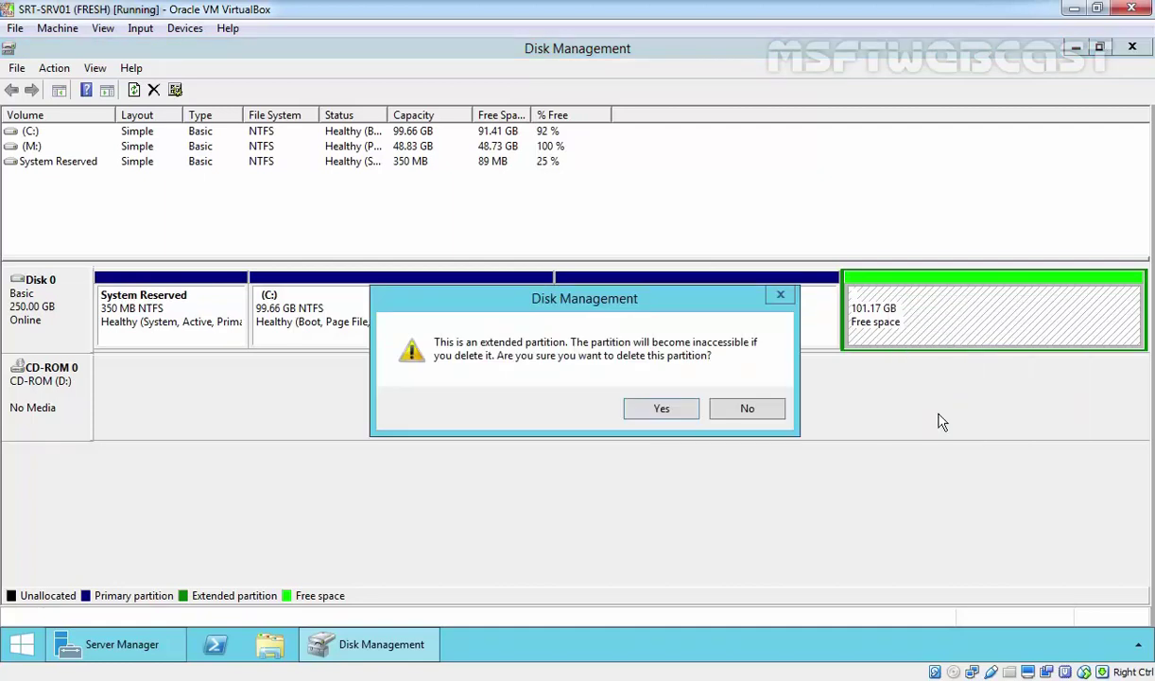
left_click(657, 409)
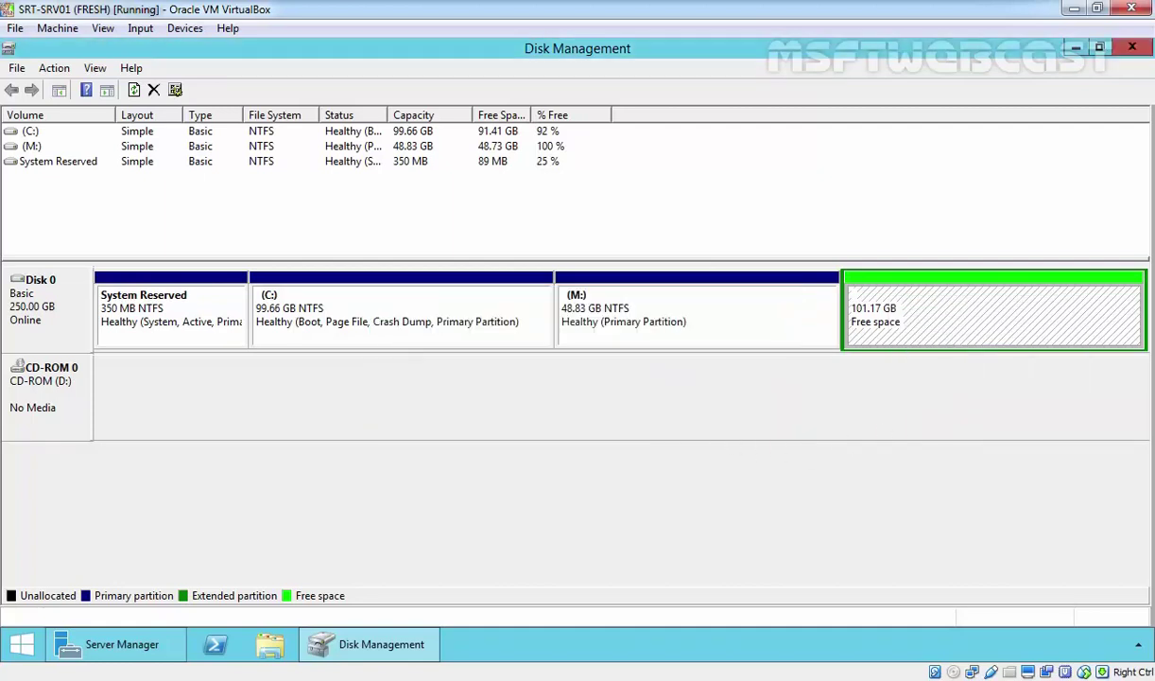
- Delete the M: simple volume on Disk 0, accepting the data loss warning
left_click(678, 311)
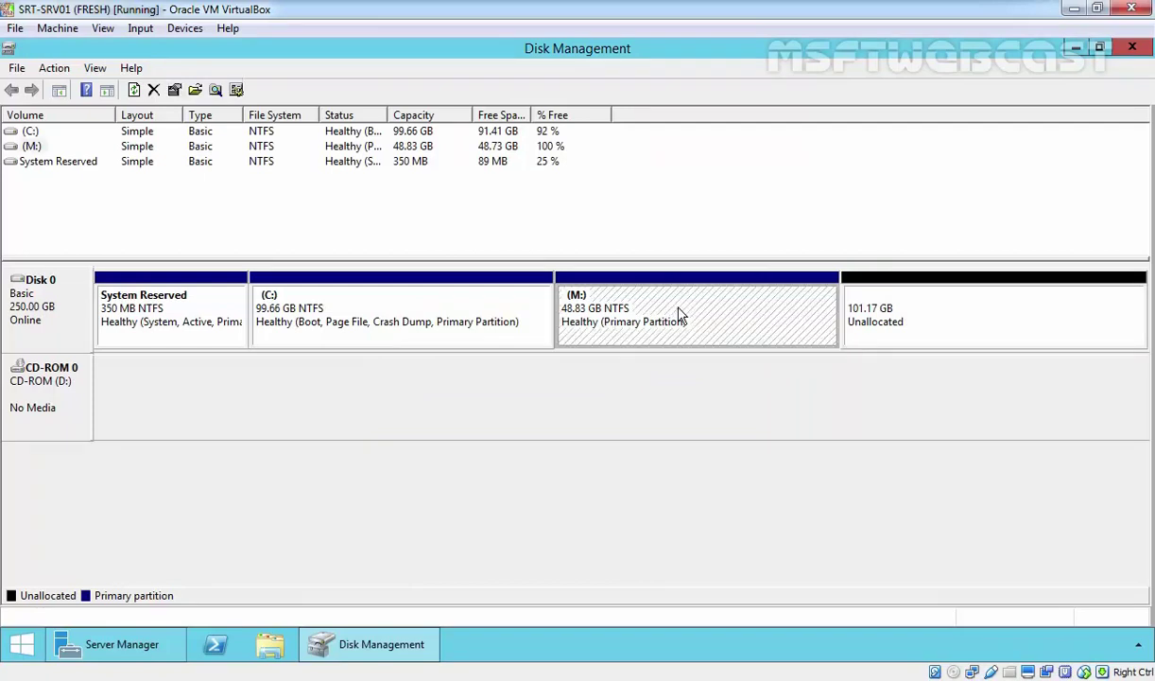
right_click(678, 305)
left_click(733, 483)
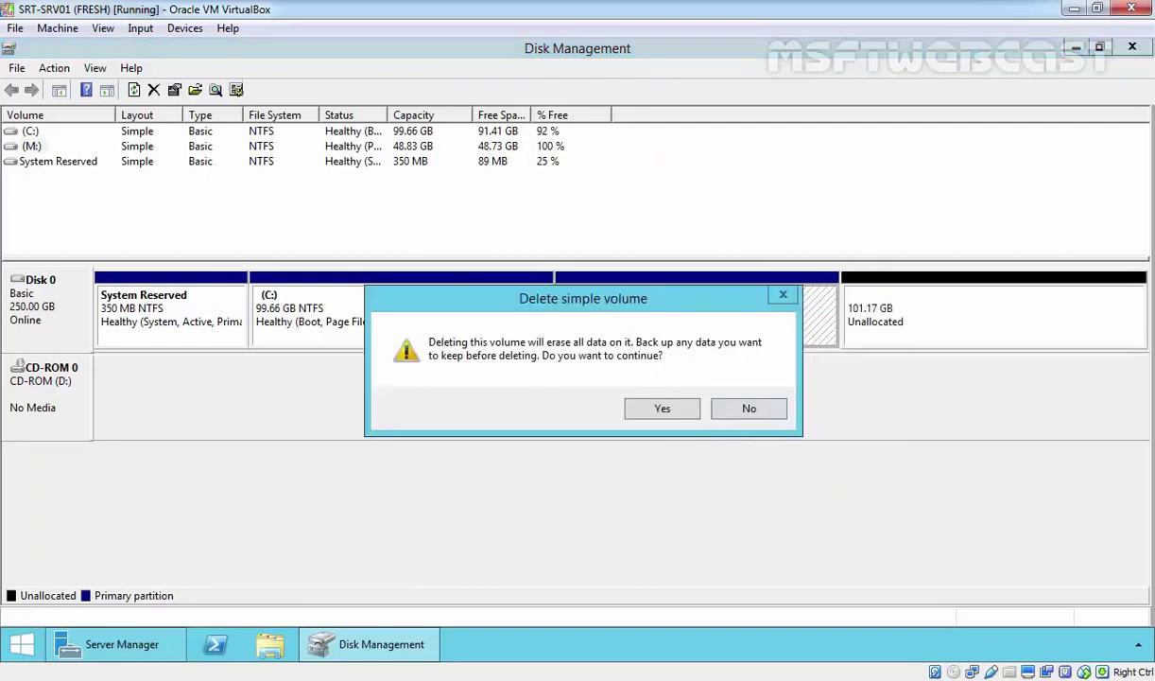
left_click(659, 410)
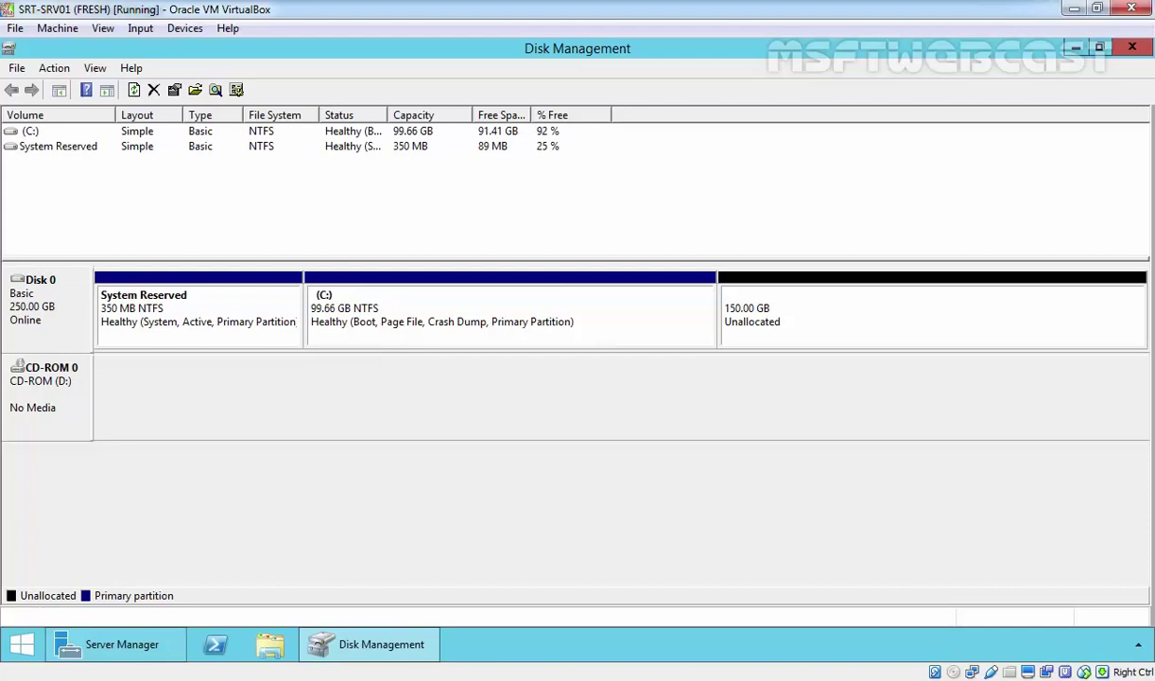
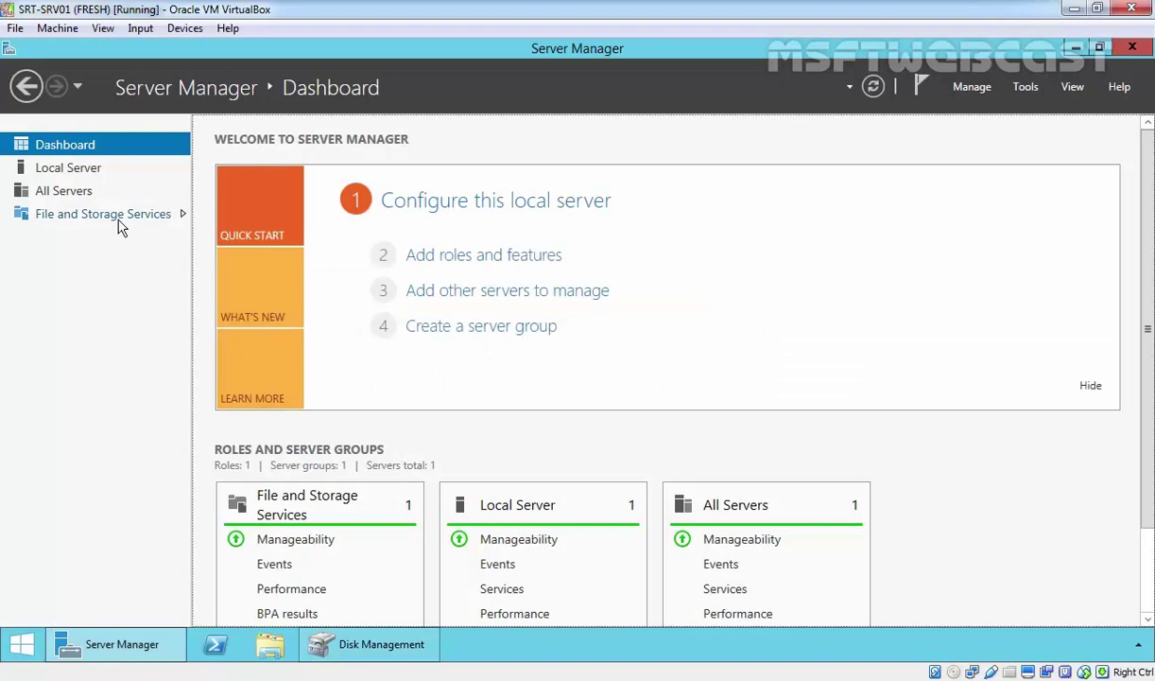
- In Server Manager's File and Storage Services, start a new volume from the Volumes page and select Disk 0 for it
left_click(96, 210)
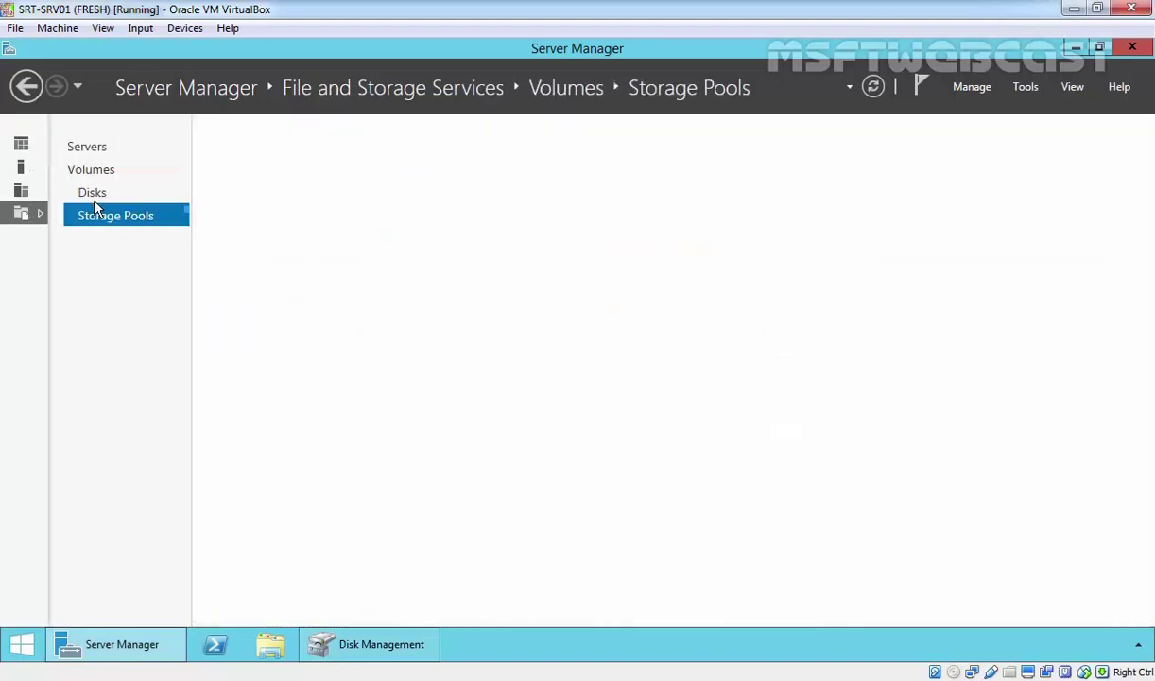
left_click(91, 192)
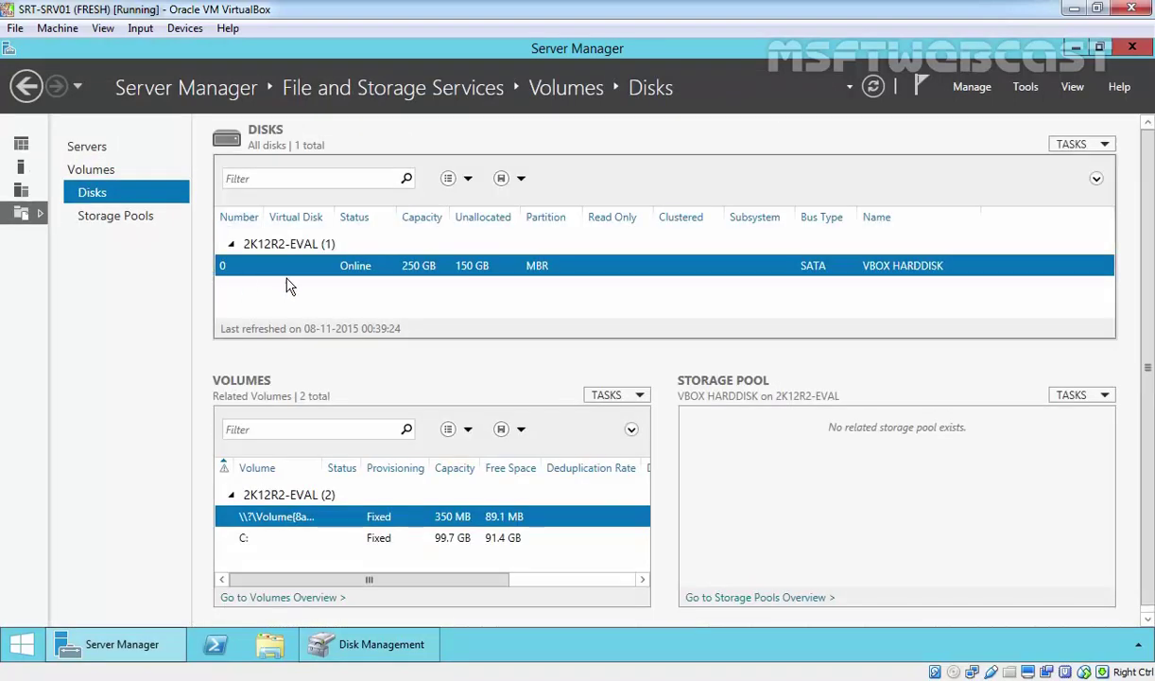
left_click(76, 171)
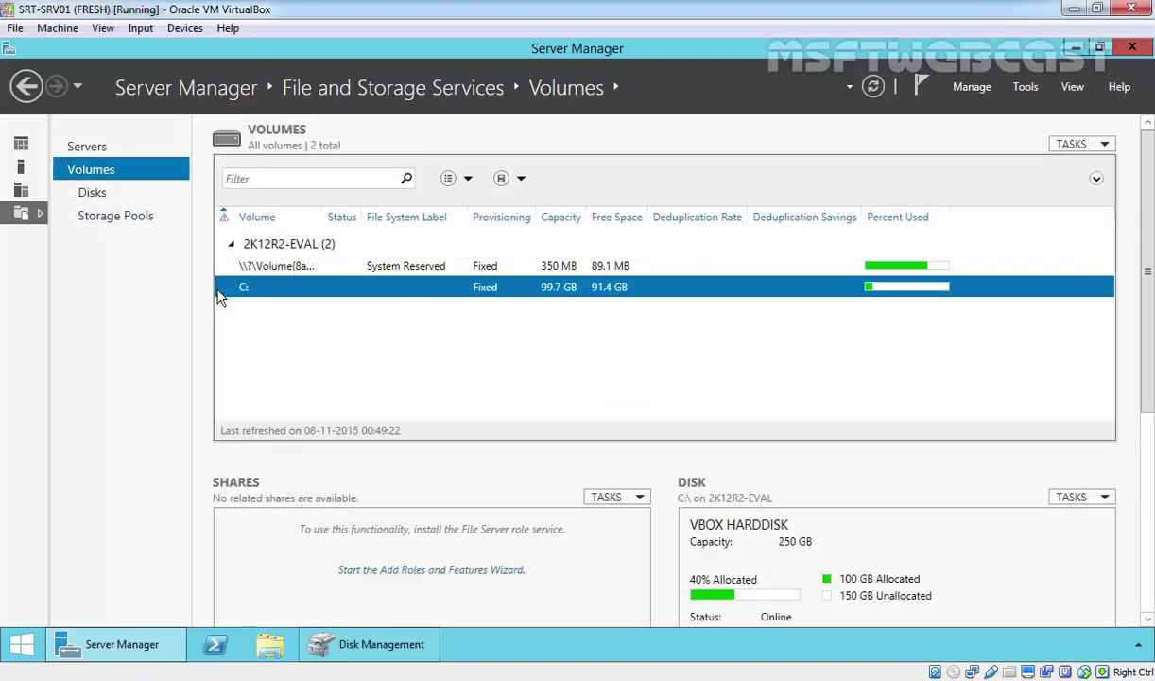
left_click(1073, 147)
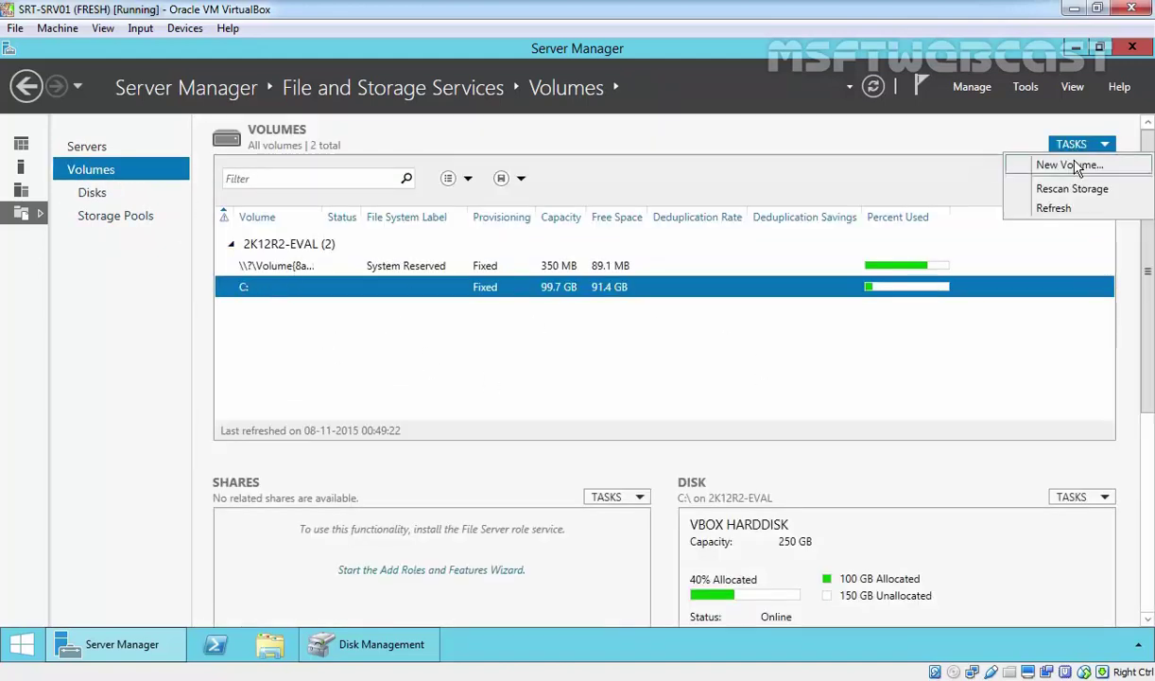
left_click(1054, 164)
left_click_drag(465, 149, 474, 96)
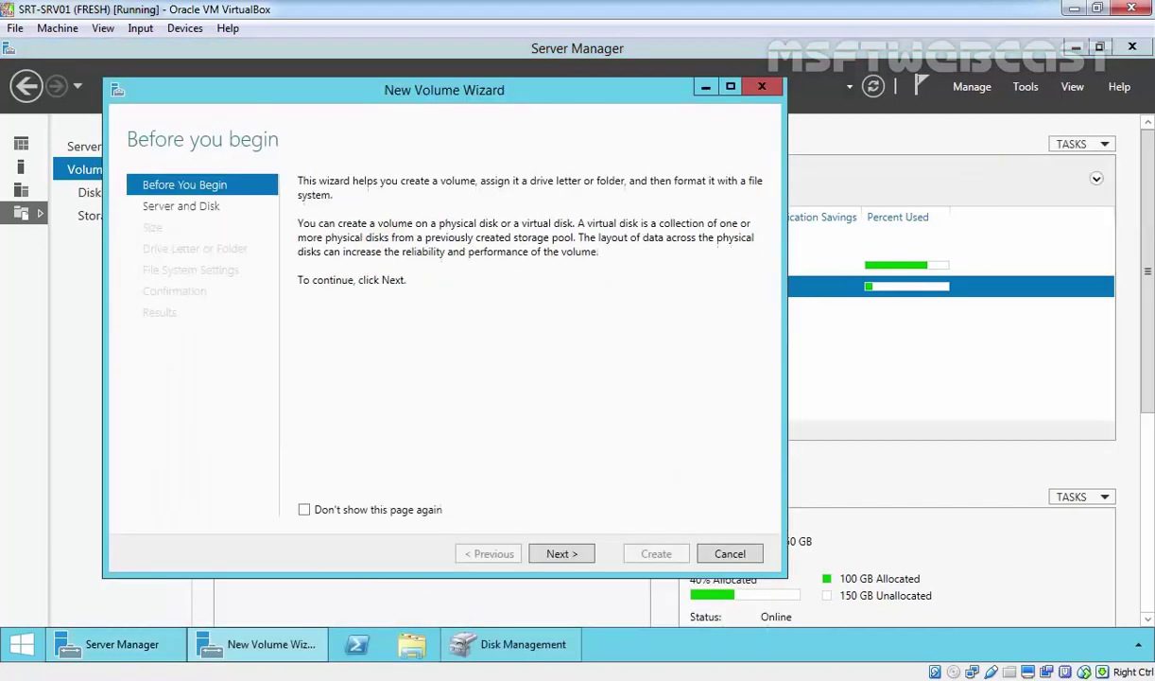
left_click(561, 554)
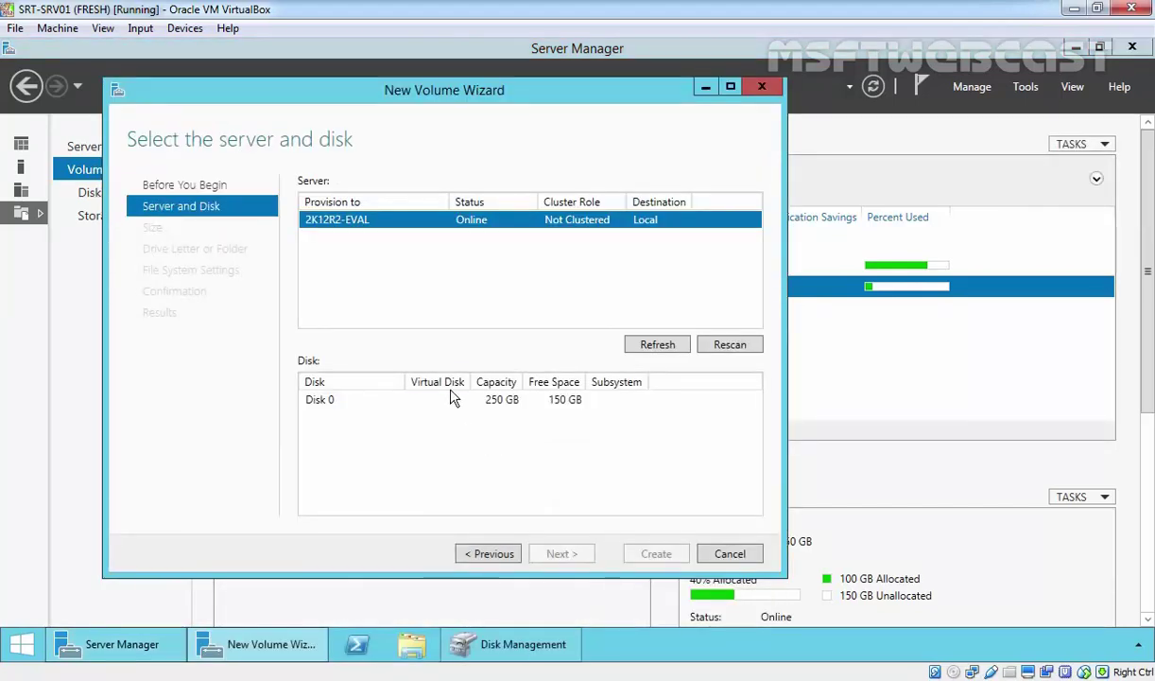
left_click(454, 399)
left_click(562, 554)
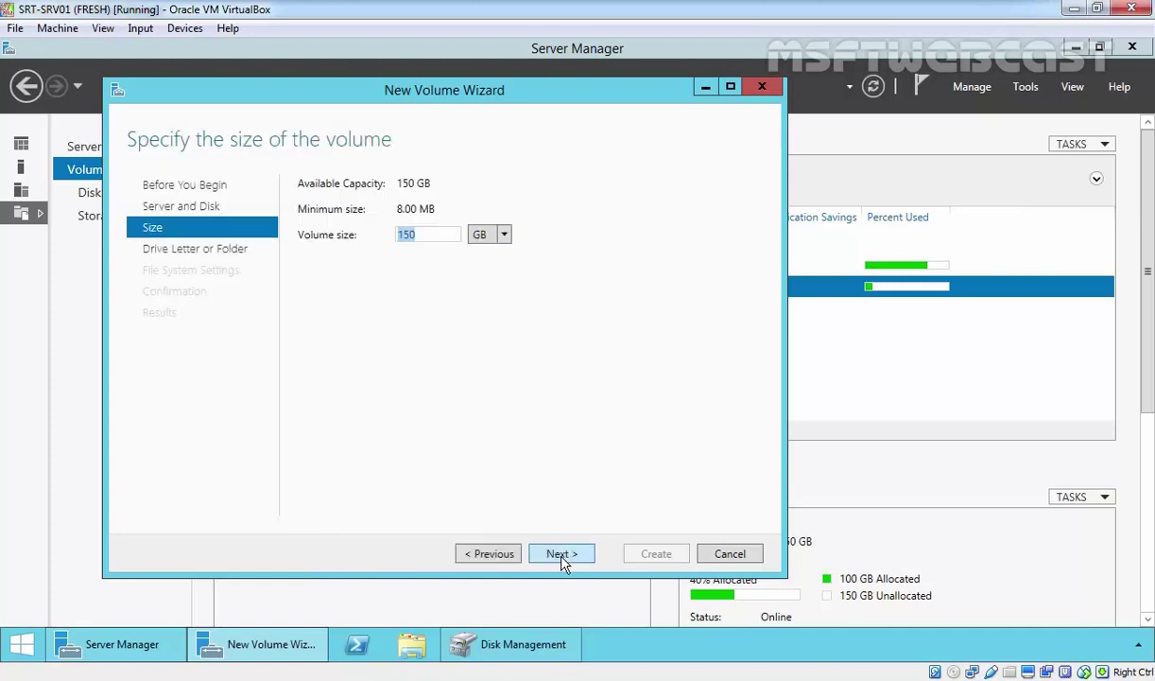
- Create the volume at 50 GB with drive letter E, NTFS, default allocation unit size and the label New Volume
type("5")
left_click(577, 554)
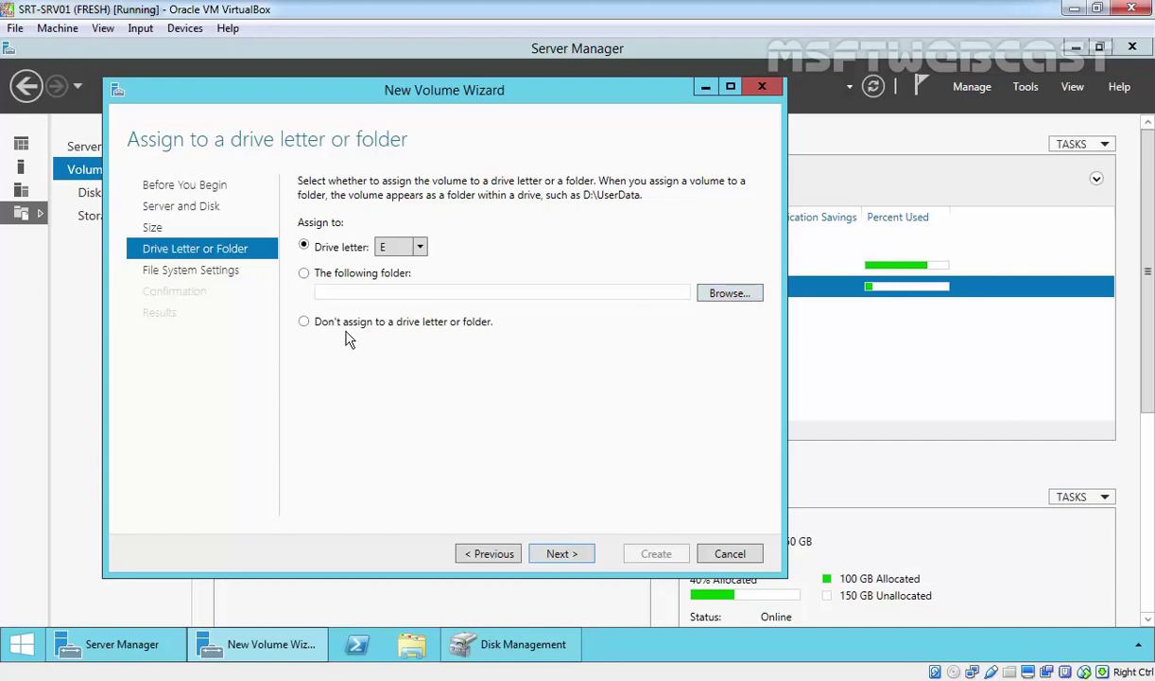
left_click(561, 555)
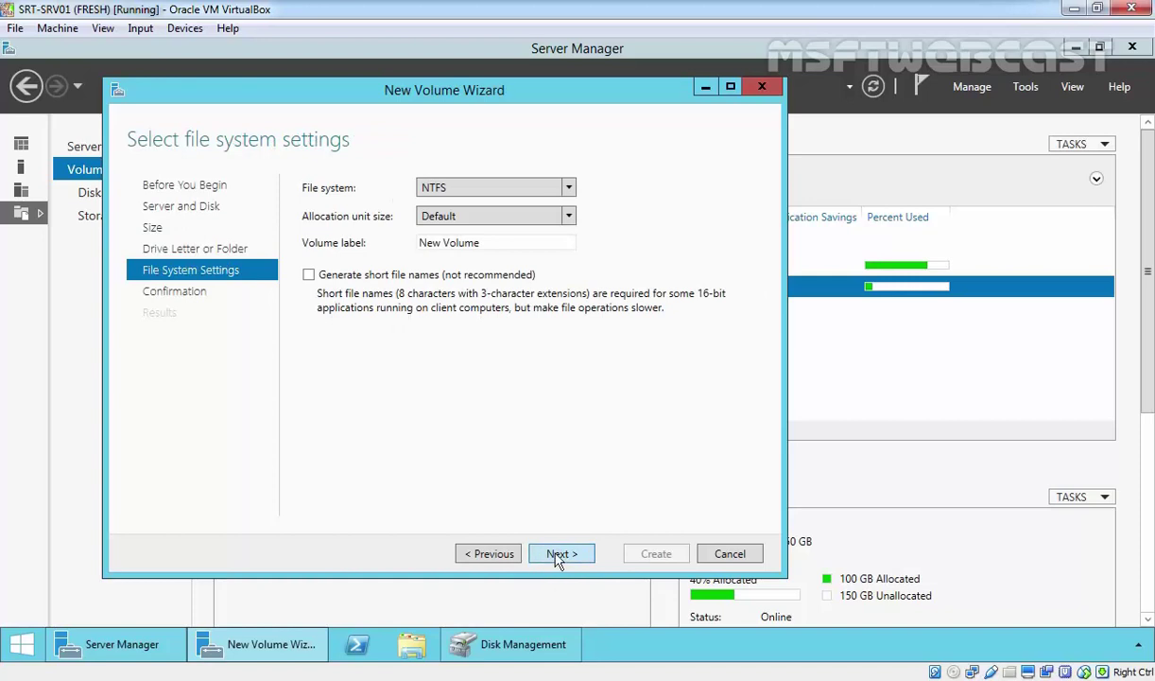
left_click(558, 554)
left_click(655, 555)
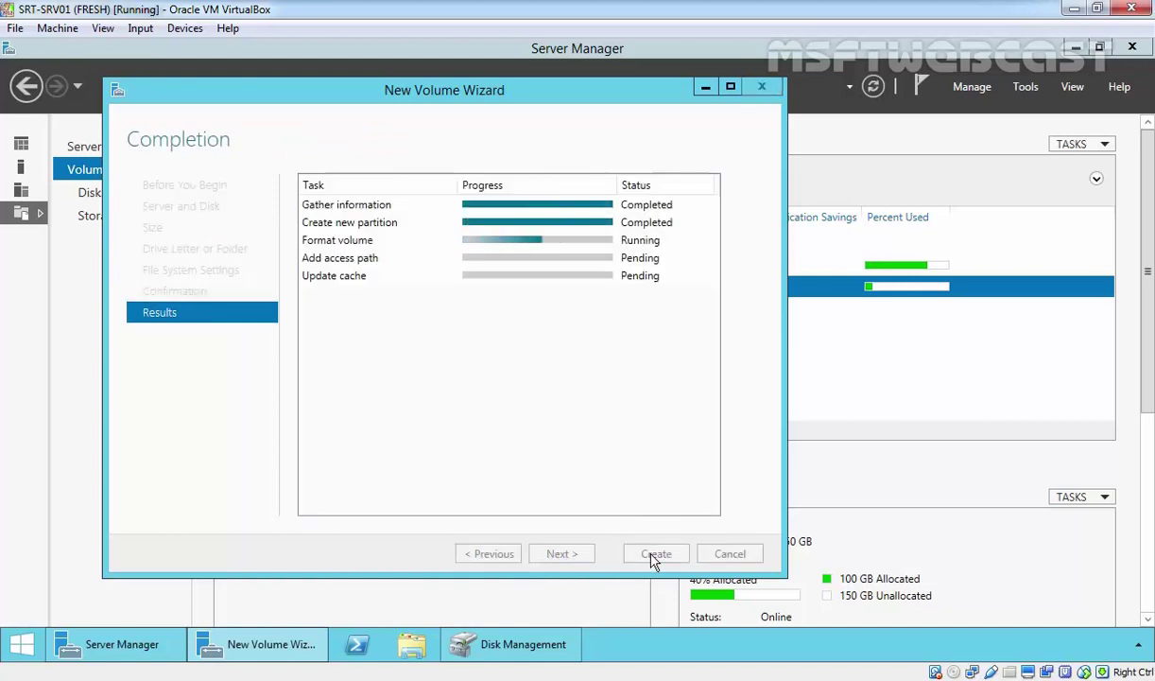
left_click(655, 556)
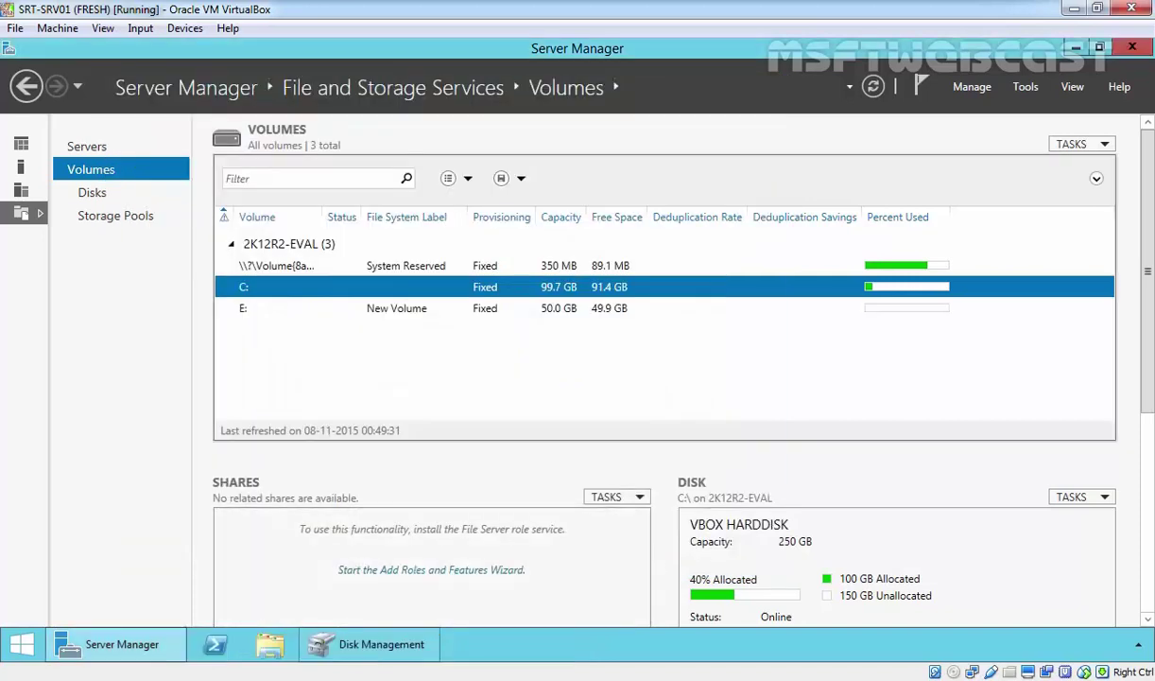
- Change the drive letter of New Volume from E to H
left_click(367, 317)
right_click(367, 317)
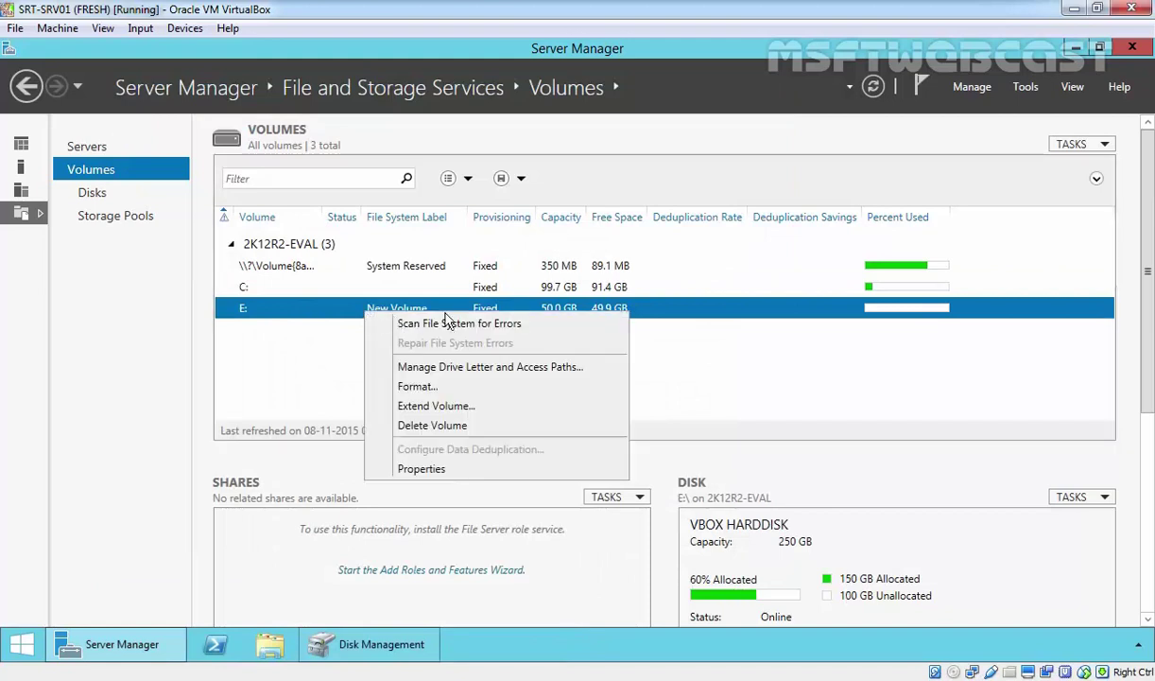
left_click(452, 368)
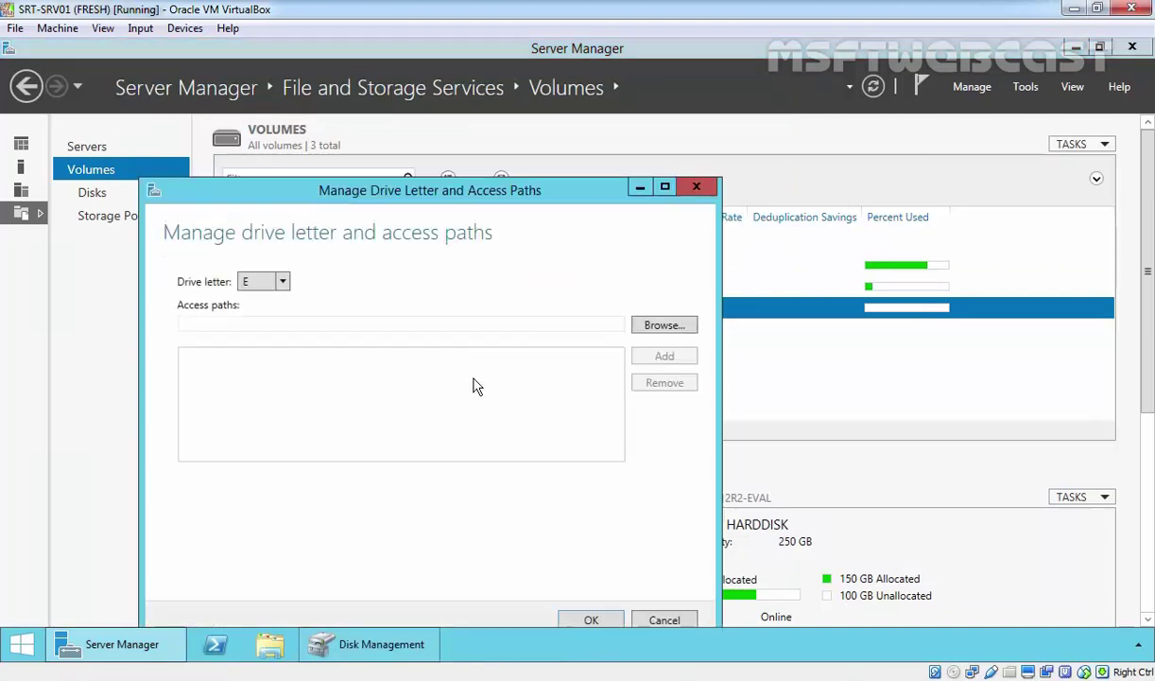
left_click_drag(390, 192, 425, 144)
left_click(301, 222)
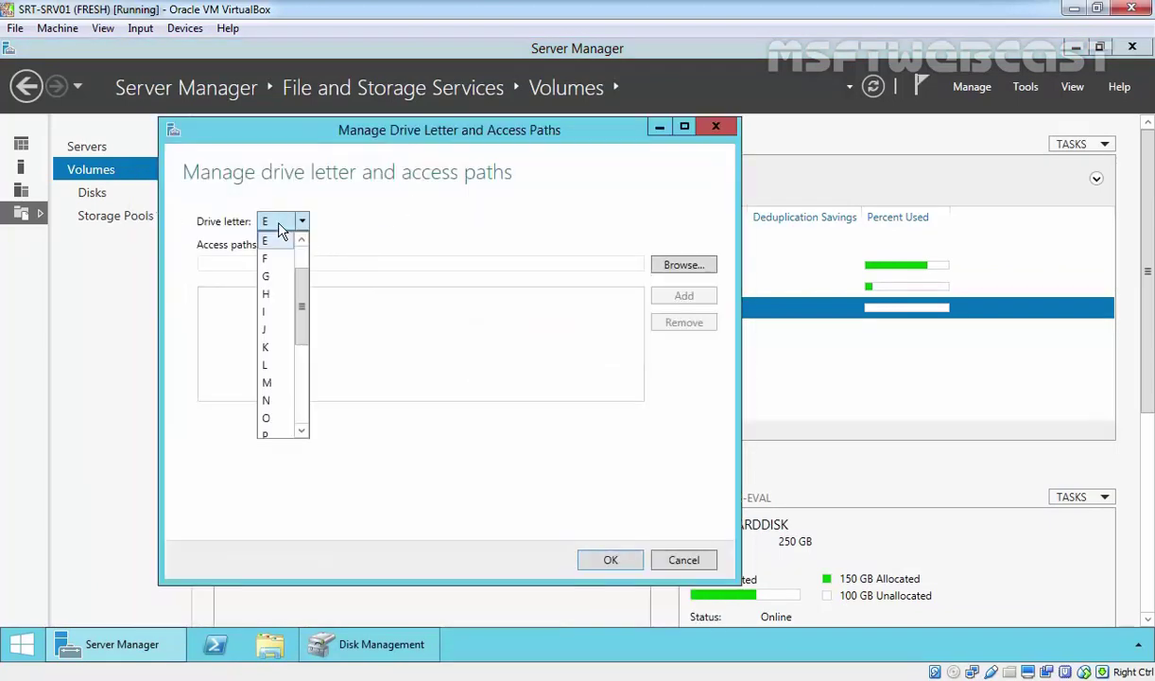
left_click(276, 295)
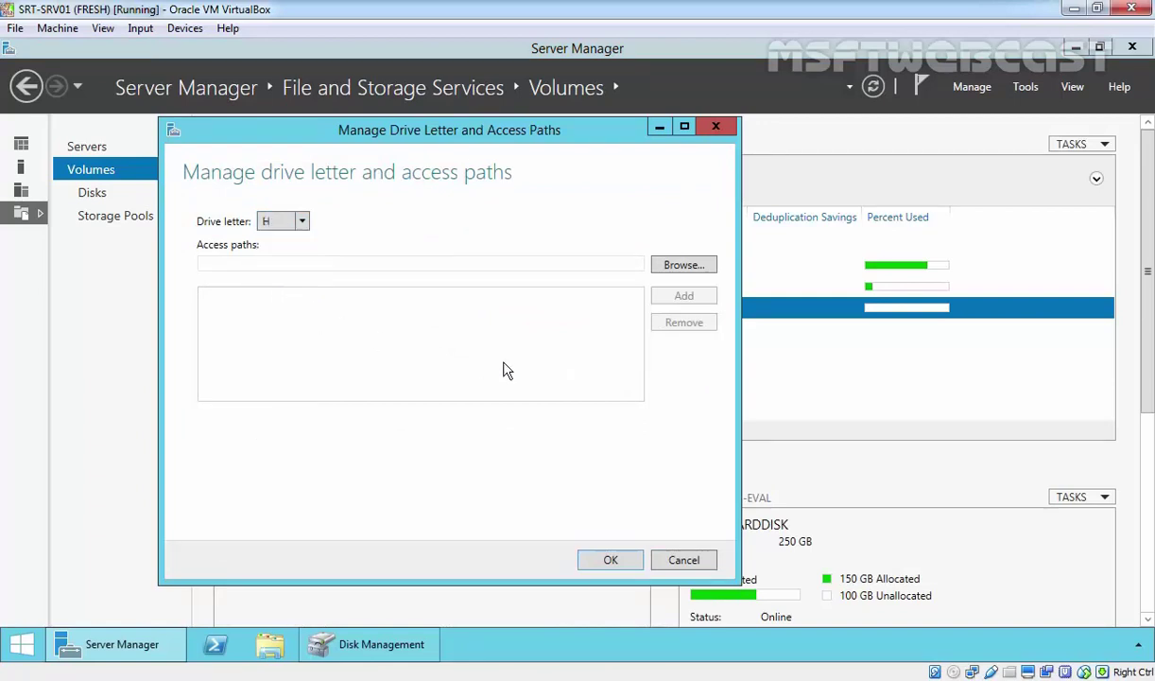
left_click(606, 561)
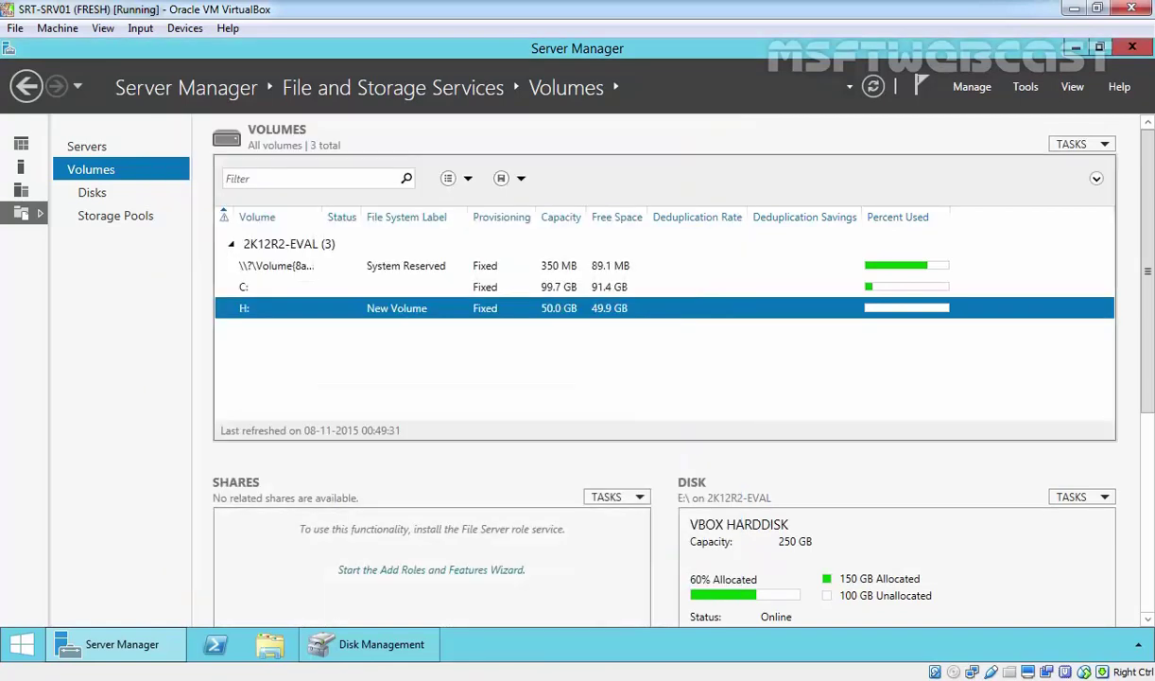
- Rename the H: volume's label to DEMO in its properties
right_click(394, 301)
left_click(430, 461)
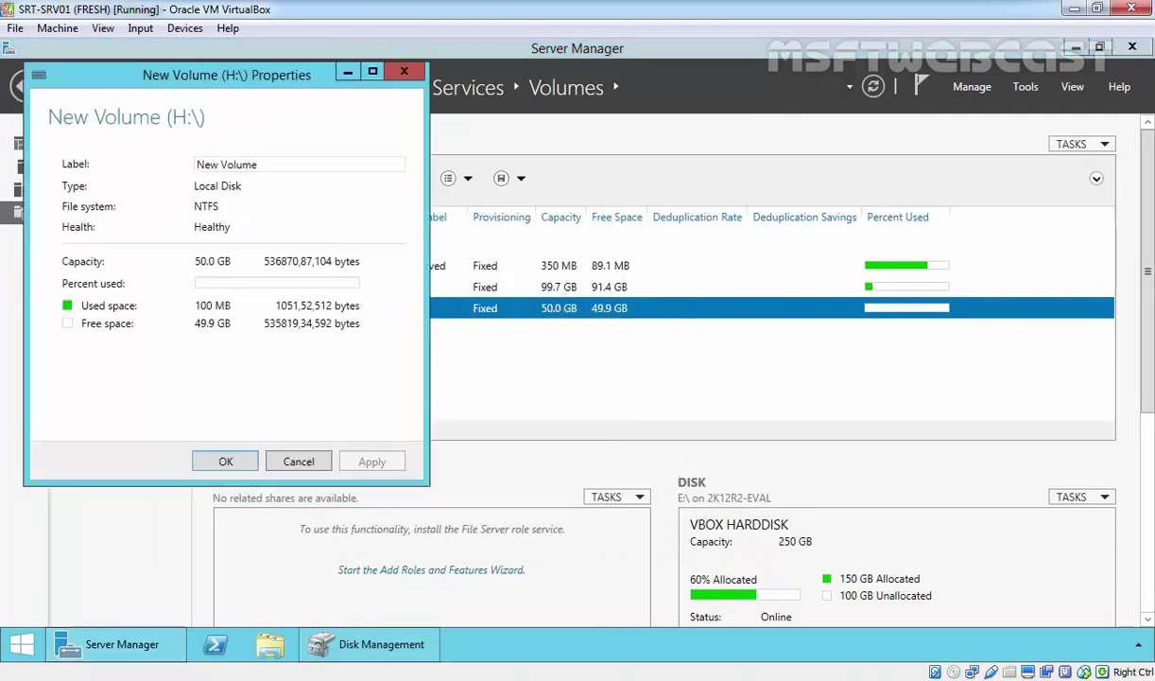
type("DEMO")
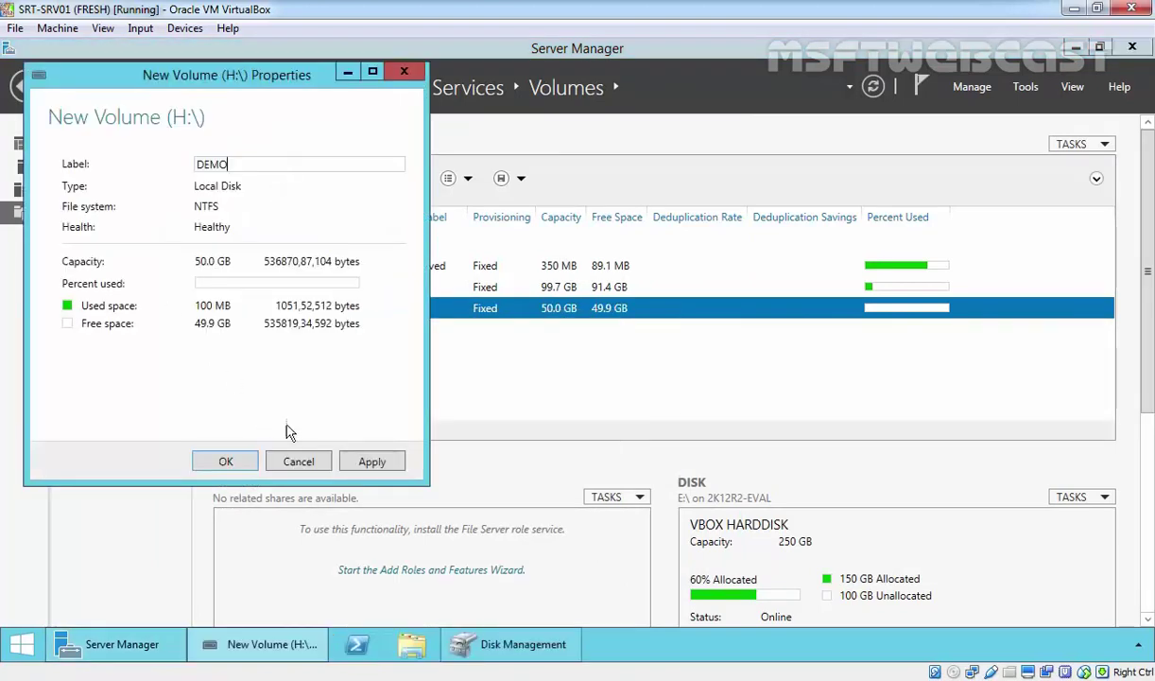
left_click(372, 462)
left_click(226, 462)
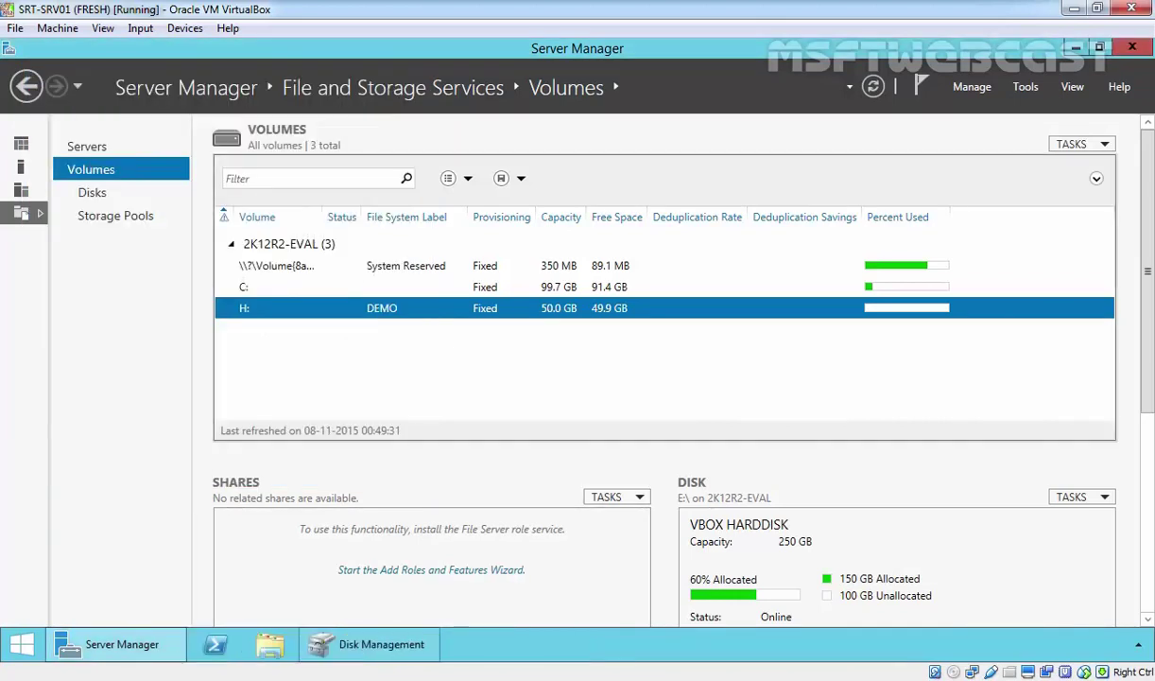
- Extend the DEMO (H:) volume to a new size of 60 GB
right_click(477, 308)
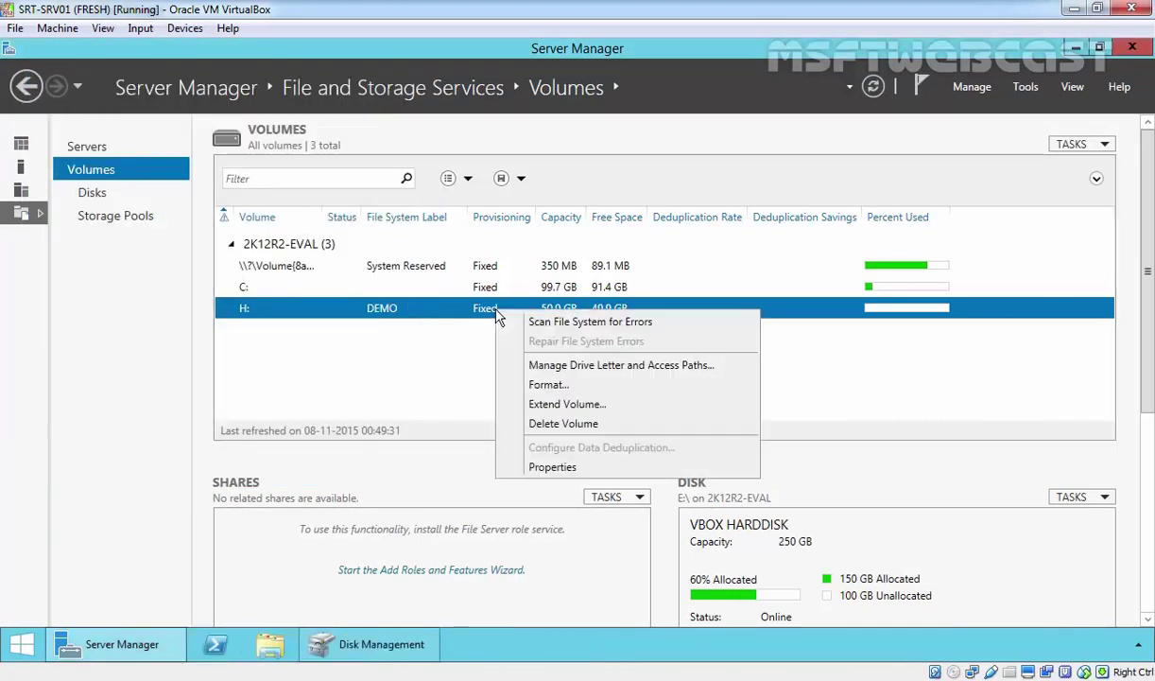
left_click(559, 405)
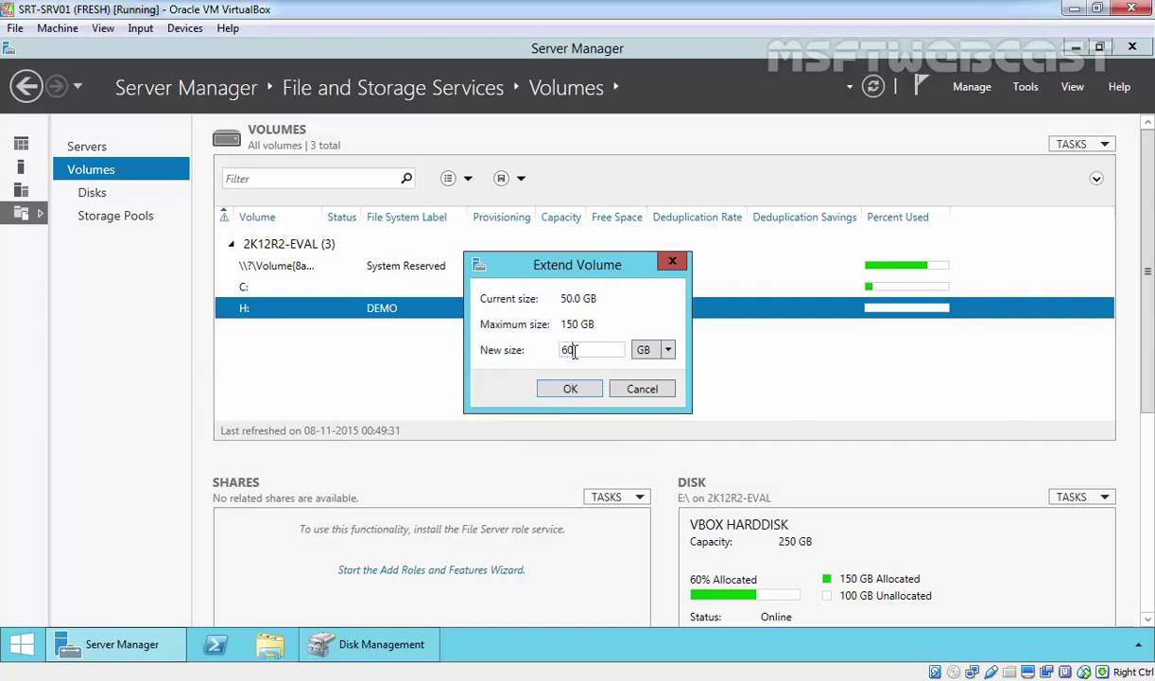
left_click(570, 389)
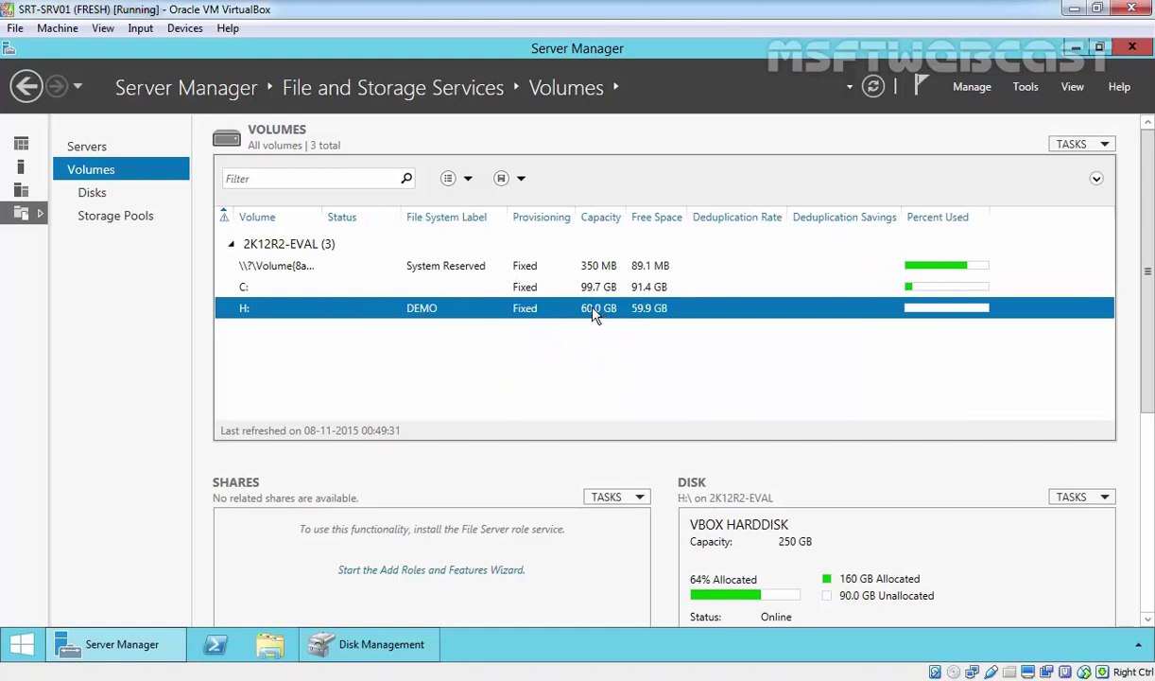
right_click(594, 312)
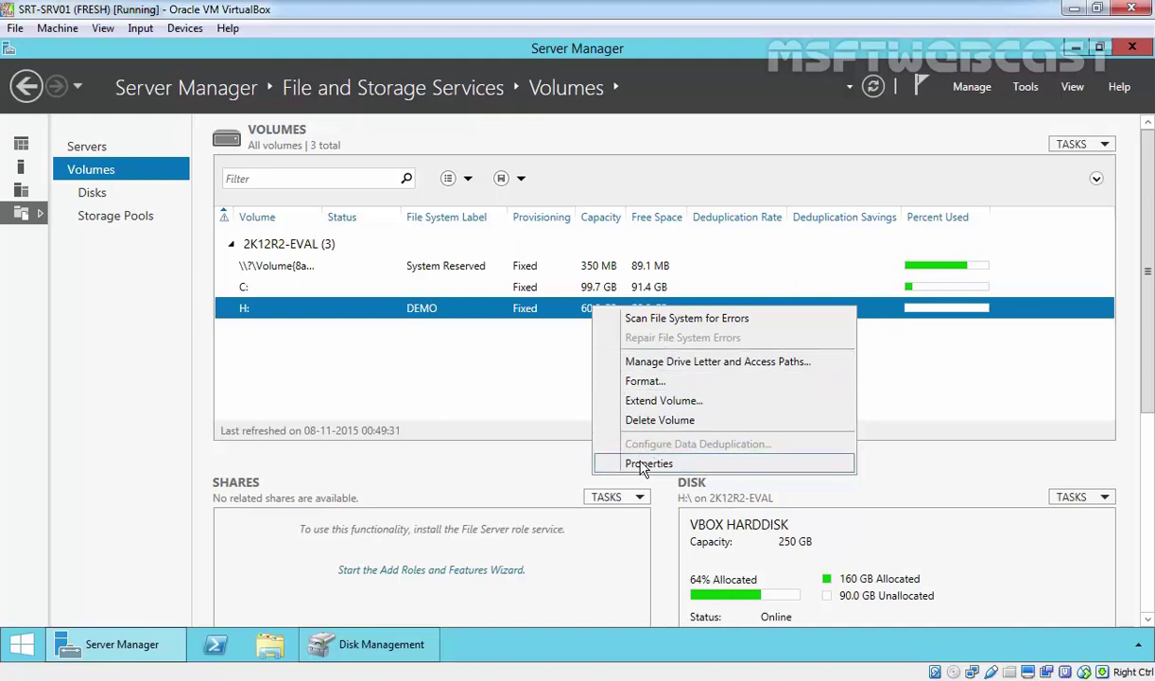
left_click(484, 392)
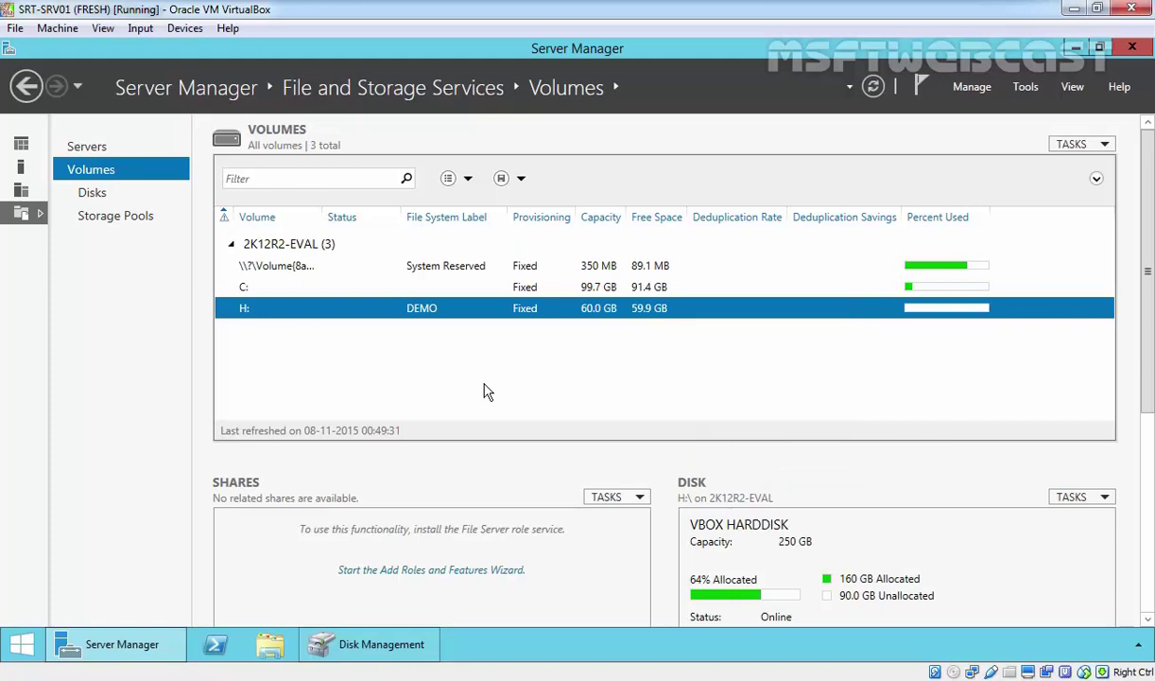